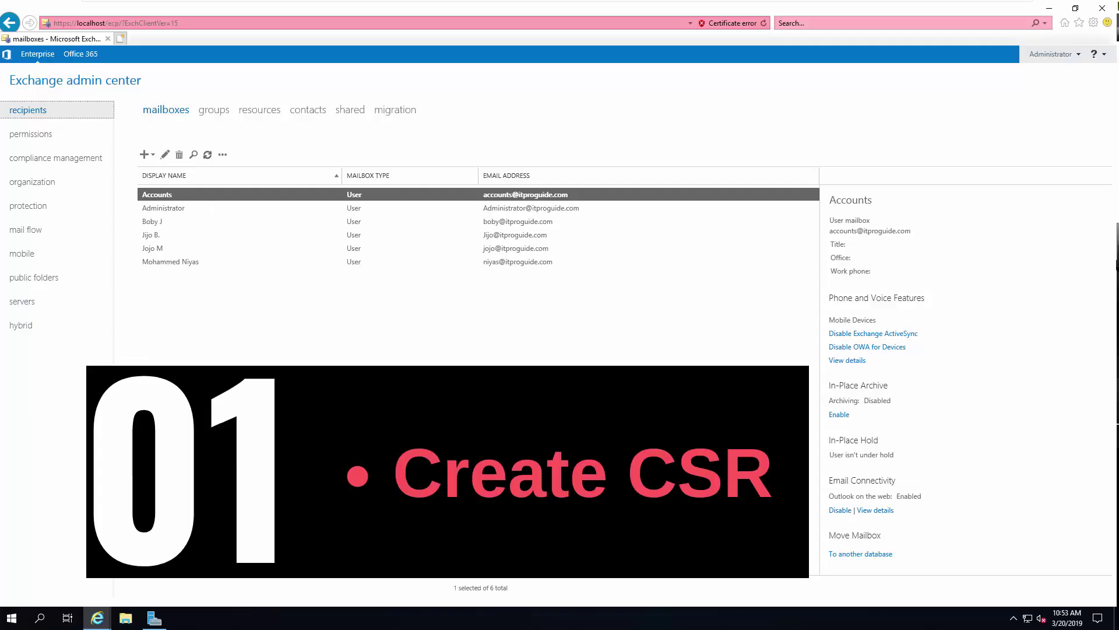
From the server's certificates list, start a new certificate request for a certification authority.
{"action": "left_click", "coordinate": [23, 302]}
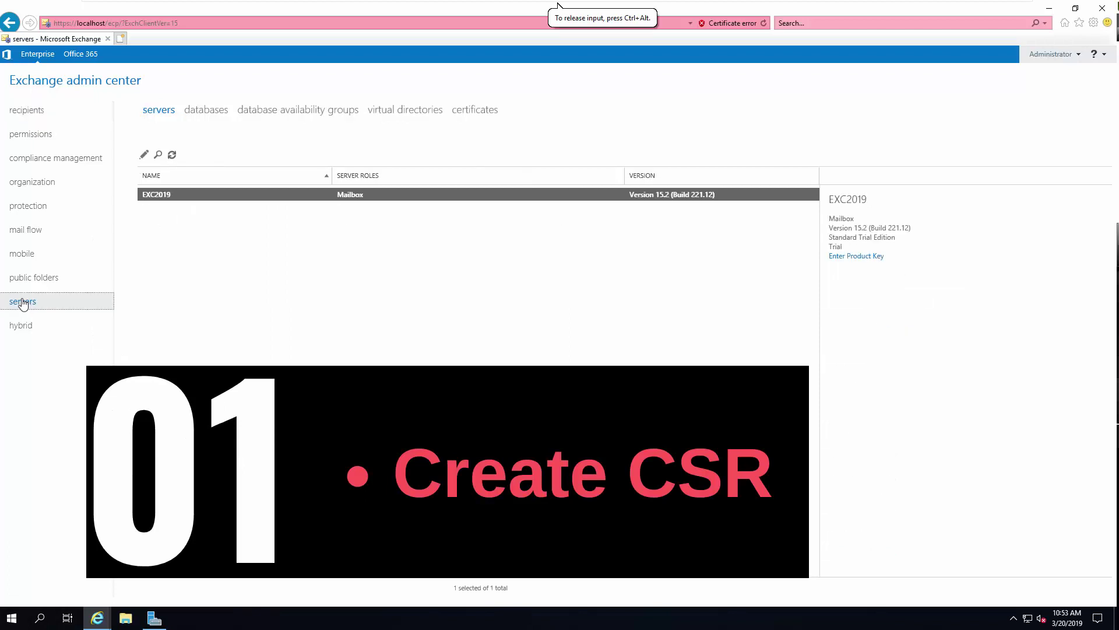
{"action": "left_click", "coordinate": [473, 111]}
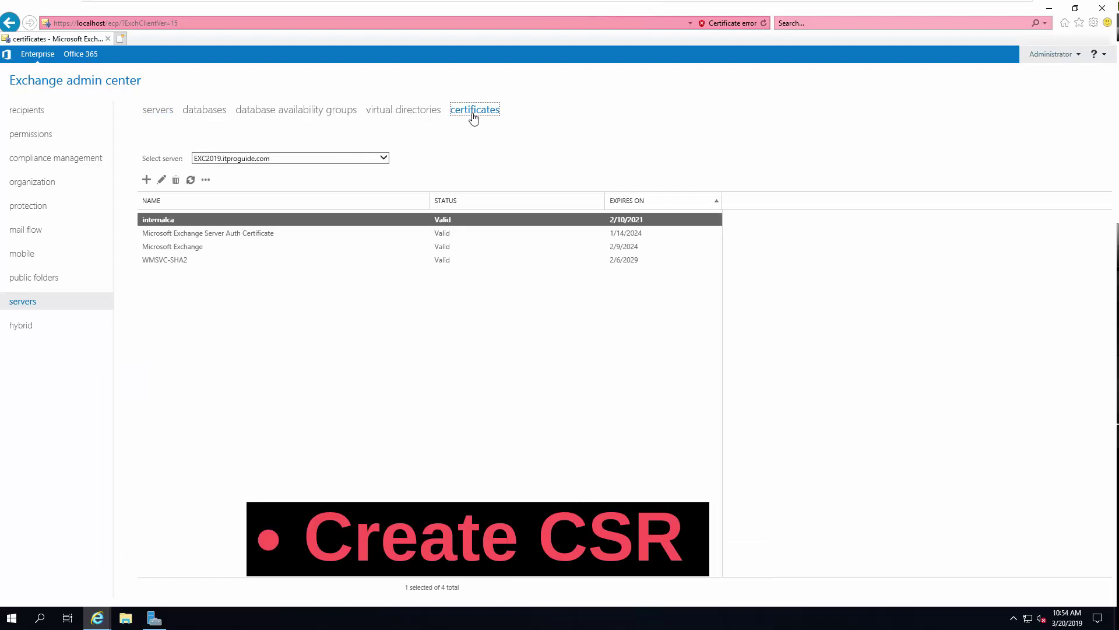
{"action": "left_click", "coordinate": [146, 183]}
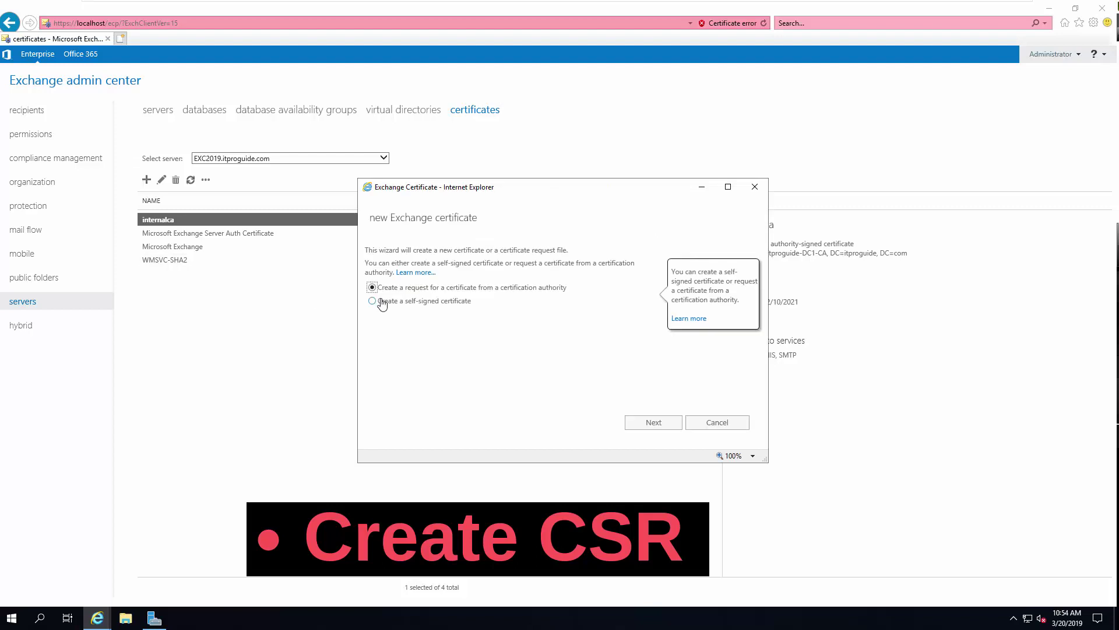
Name the certificate request Cert-ITProguide and skip the wildcard certificate option.
{"action": "left_click", "coordinate": [641, 431]}
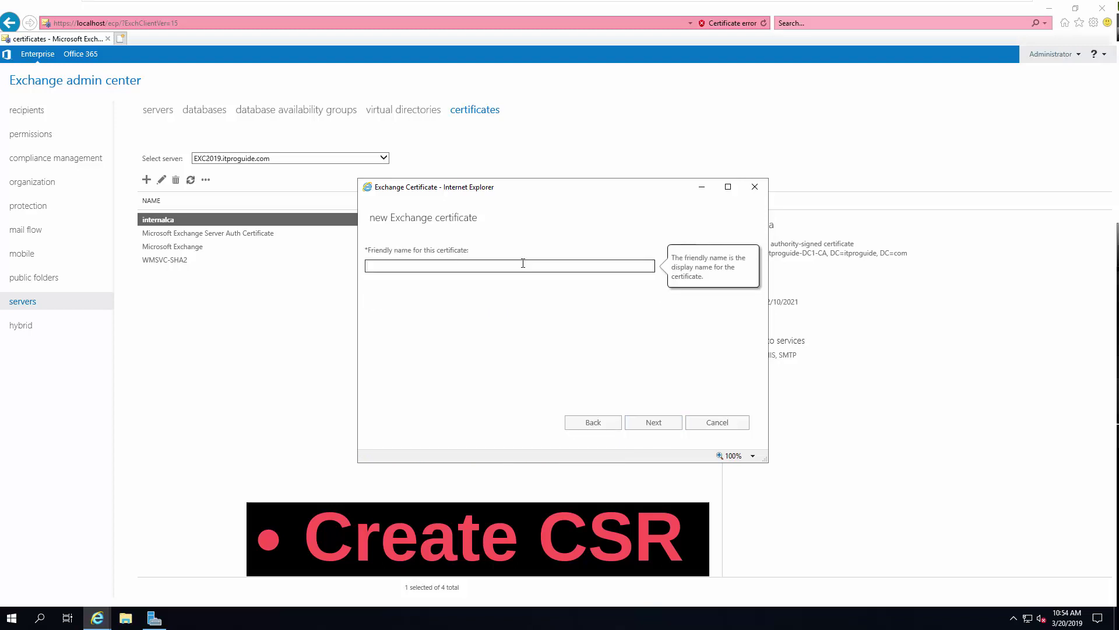
{"action": "type", "text": "ExchITProguide"}
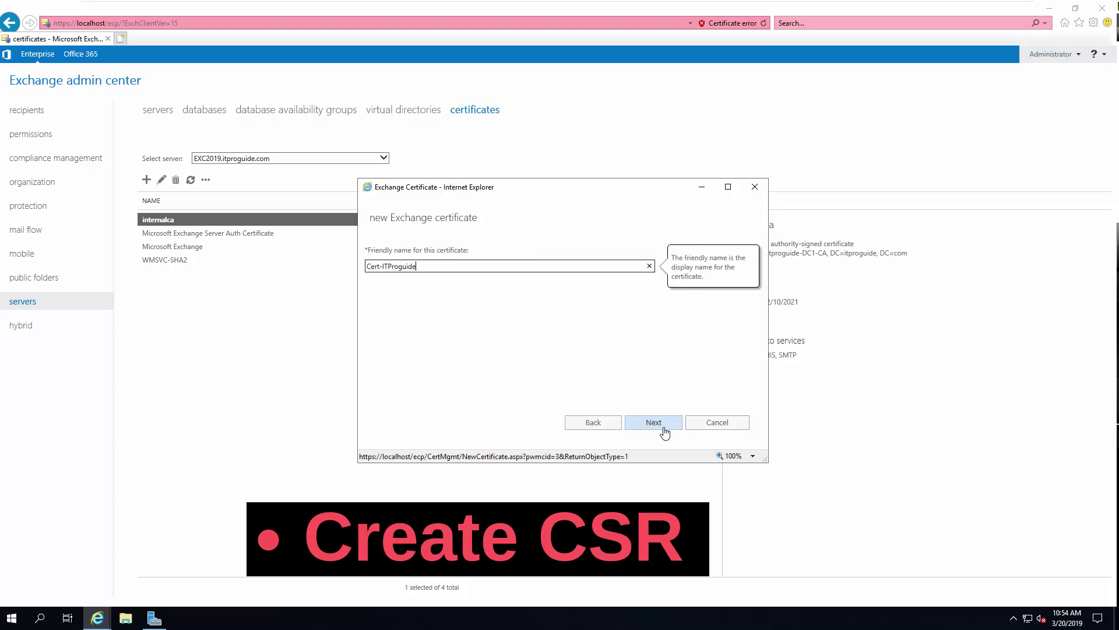
{"action": "left_click", "coordinate": [662, 429]}
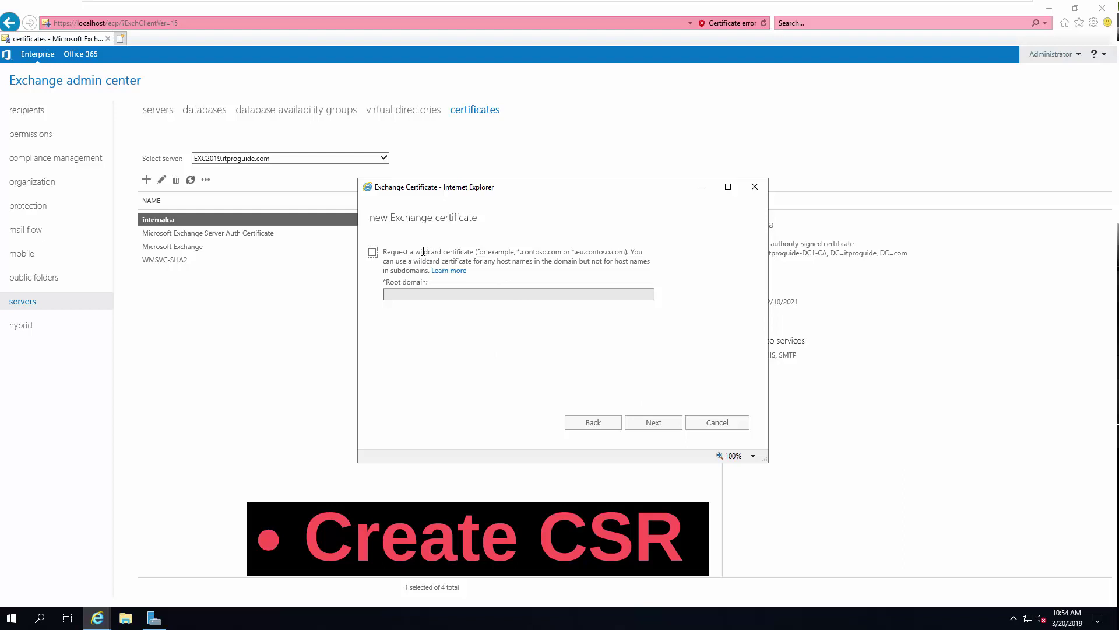
{"action": "left_click_drag", "start_coordinate": [411, 253], "coordinate": [475, 252]}
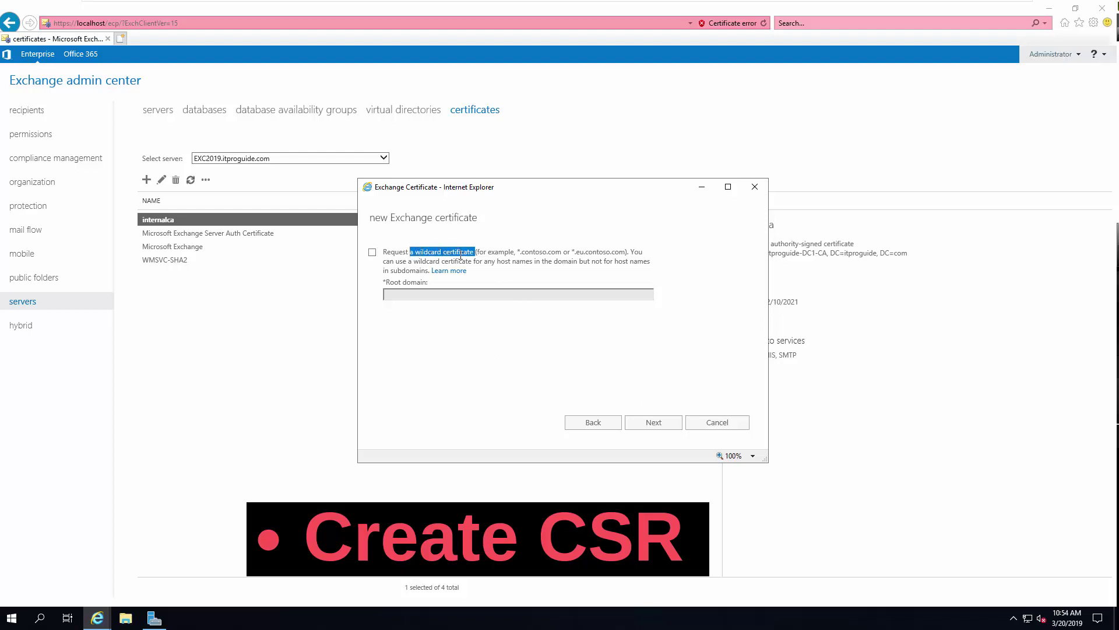
{"action": "left_click", "coordinate": [641, 426]}
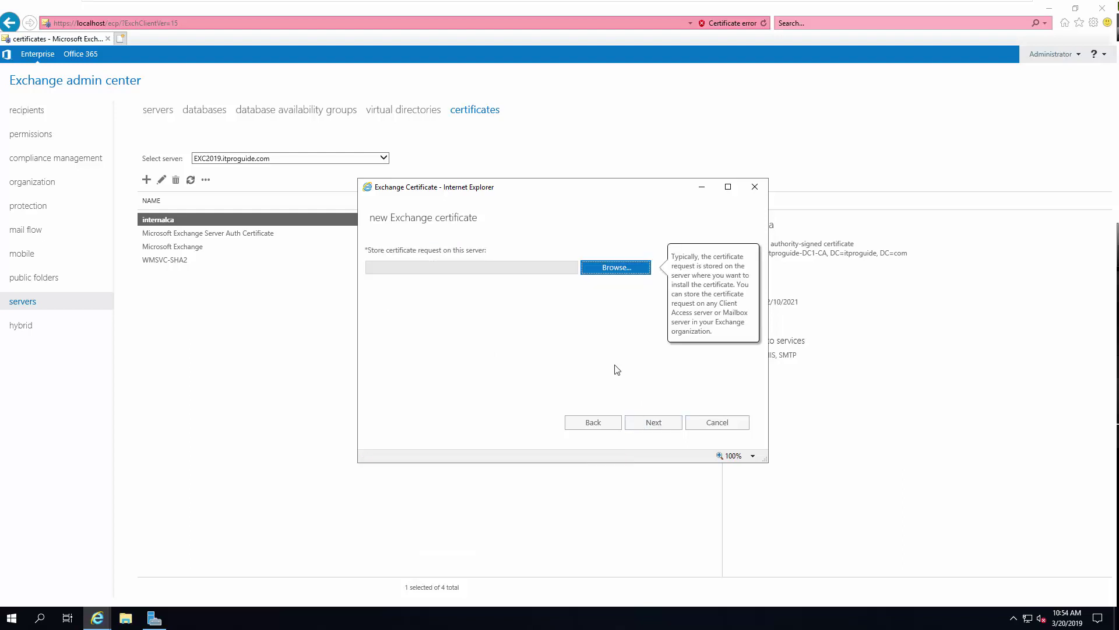
Store the request on server EXC2019 and review the proposed certificate domains.
{"action": "left_click", "coordinate": [588, 274]}
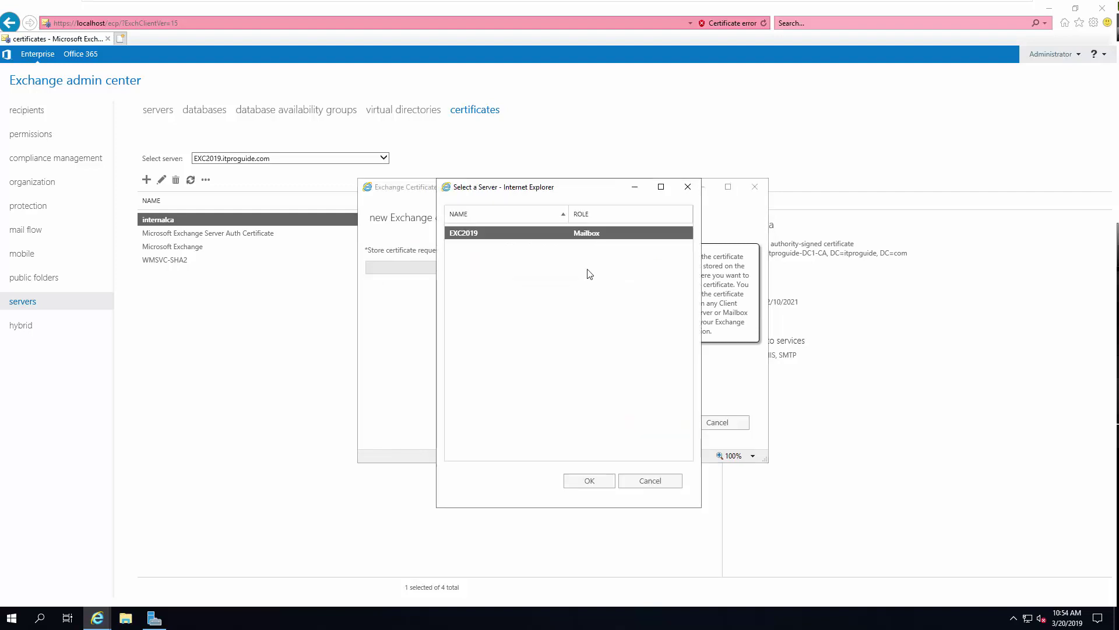
{"action": "left_click", "coordinate": [588, 480]}
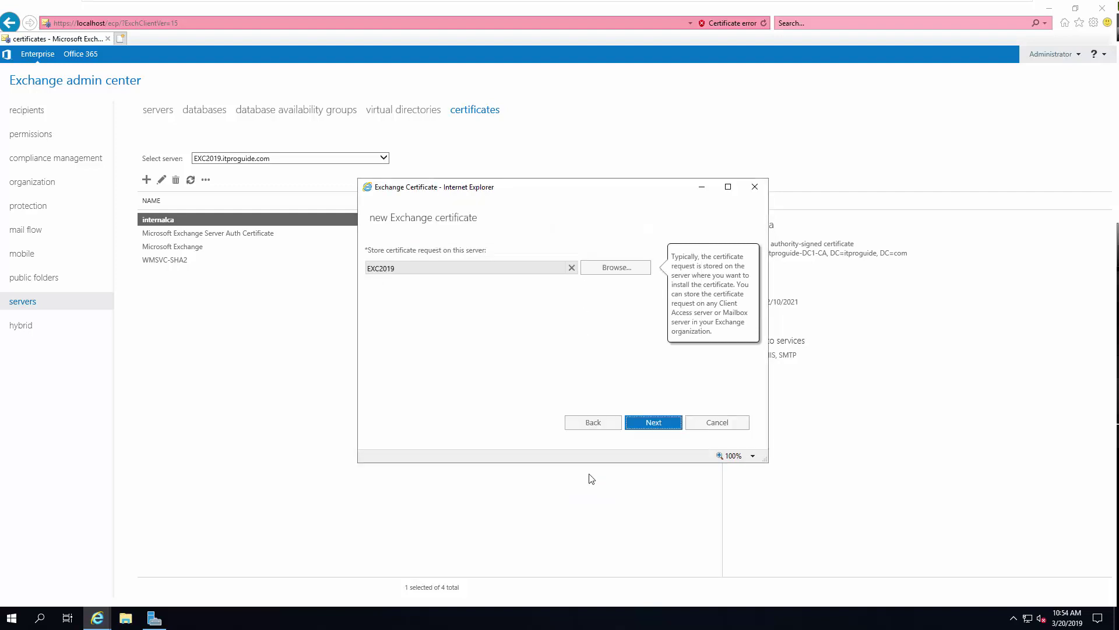
{"action": "left_click", "coordinate": [647, 430]}
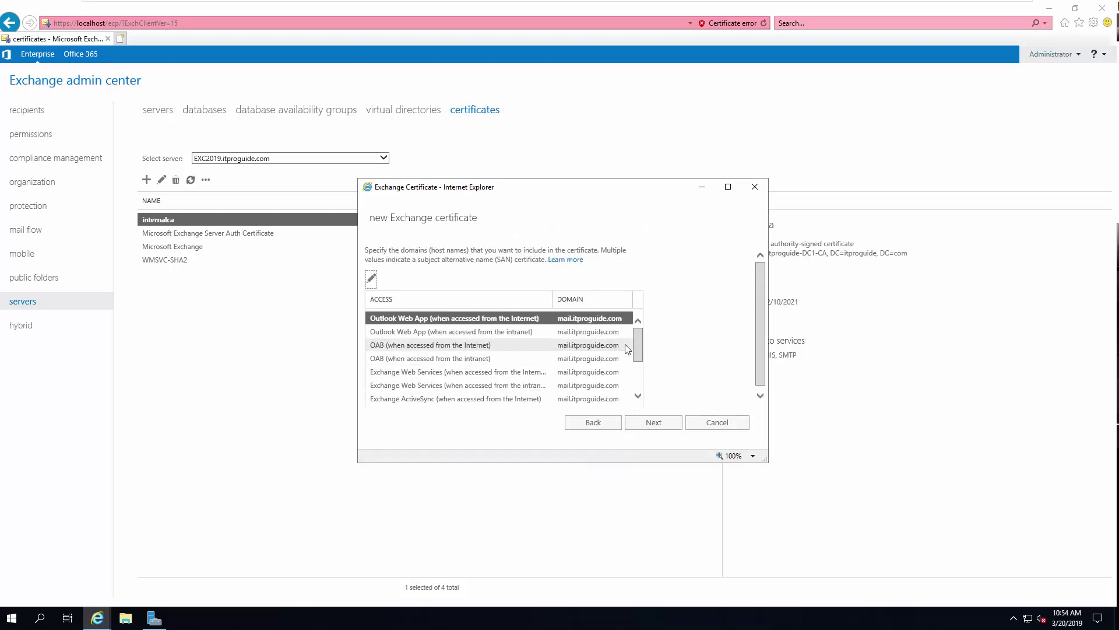
{"action": "scroll", "coordinate": [625, 344], "scroll_direction": "down", "scroll_amount": 1}
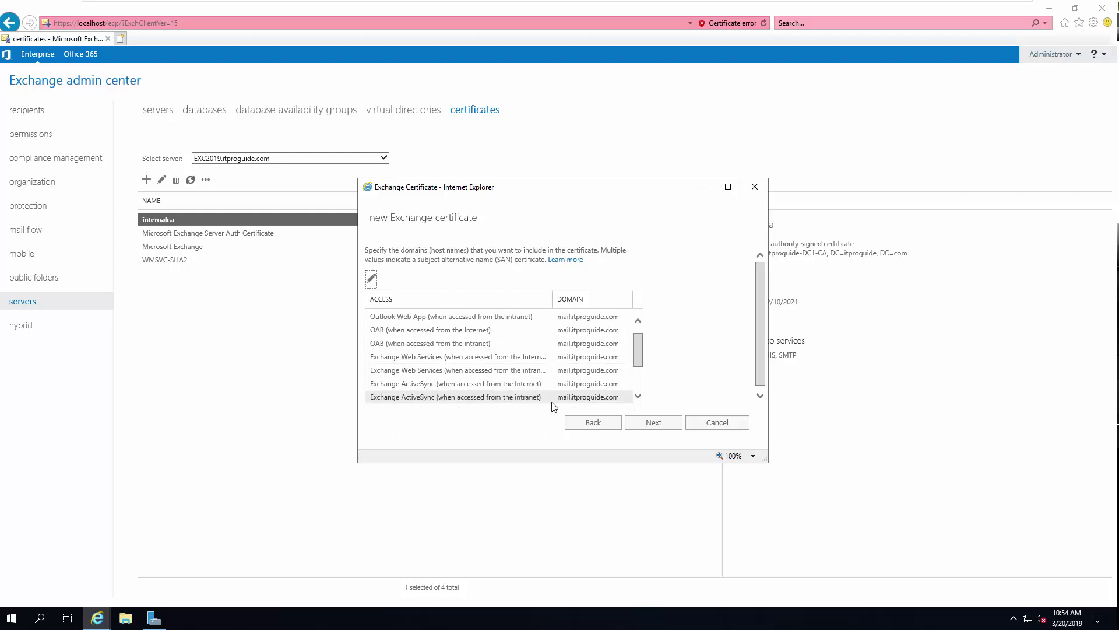
{"action": "scroll", "coordinate": [595, 402], "scroll_direction": "down", "scroll_amount": 2}
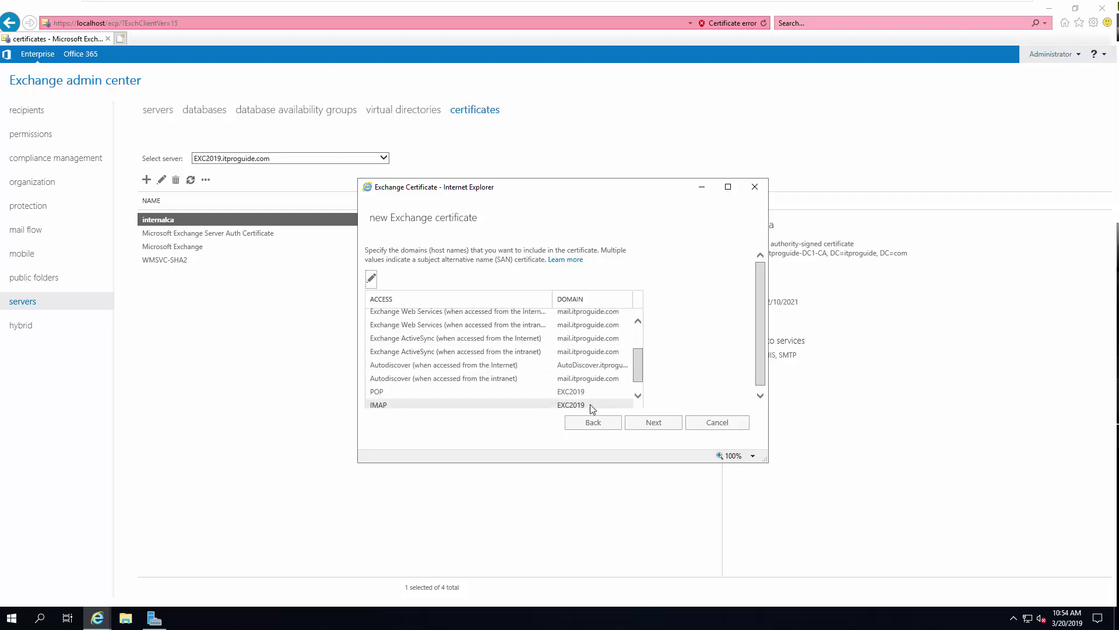
{"action": "scroll", "coordinate": [590, 405], "scroll_direction": "down", "scroll_amount": 3}
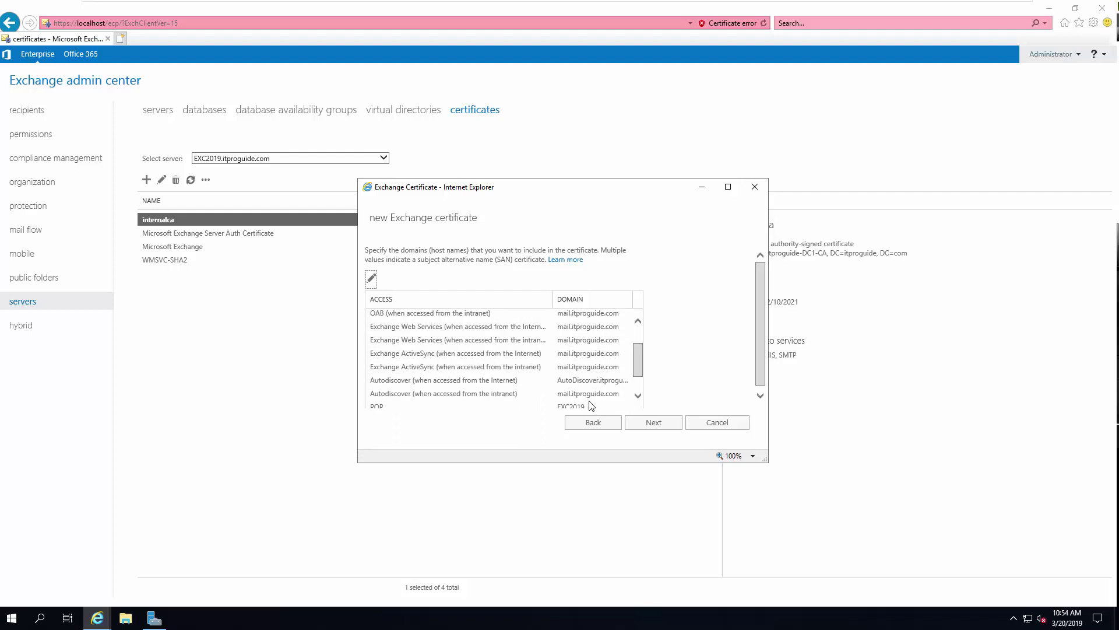
{"action": "scroll", "coordinate": [519, 380], "scroll_direction": "down", "scroll_amount": 1}
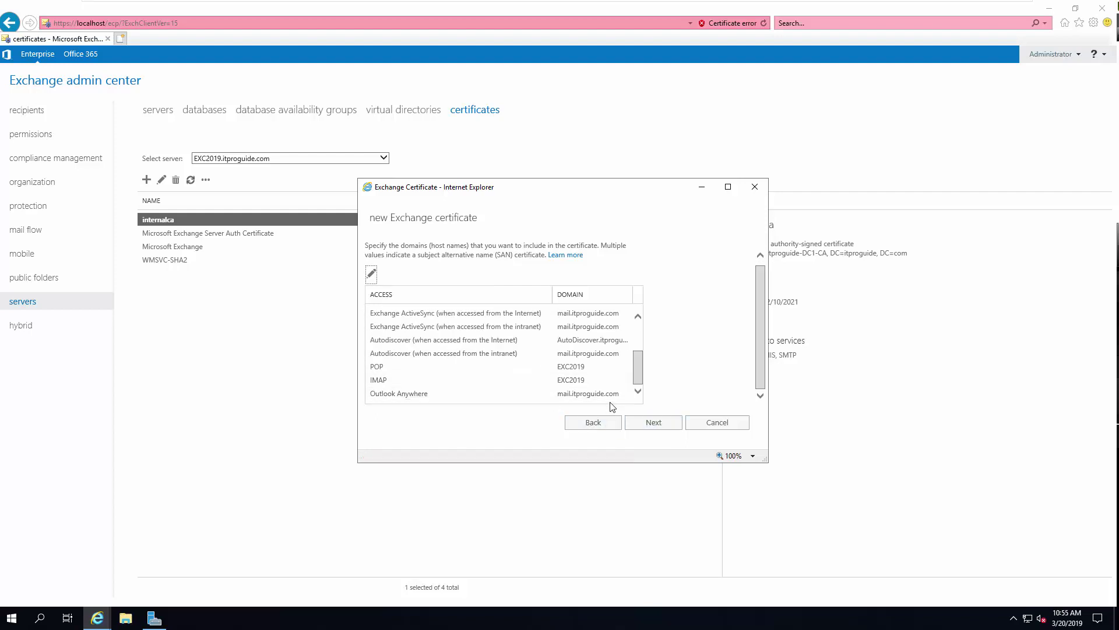
Remove the EXC2019 entry from the certificate's domain list.
{"action": "left_click", "coordinate": [648, 423]}
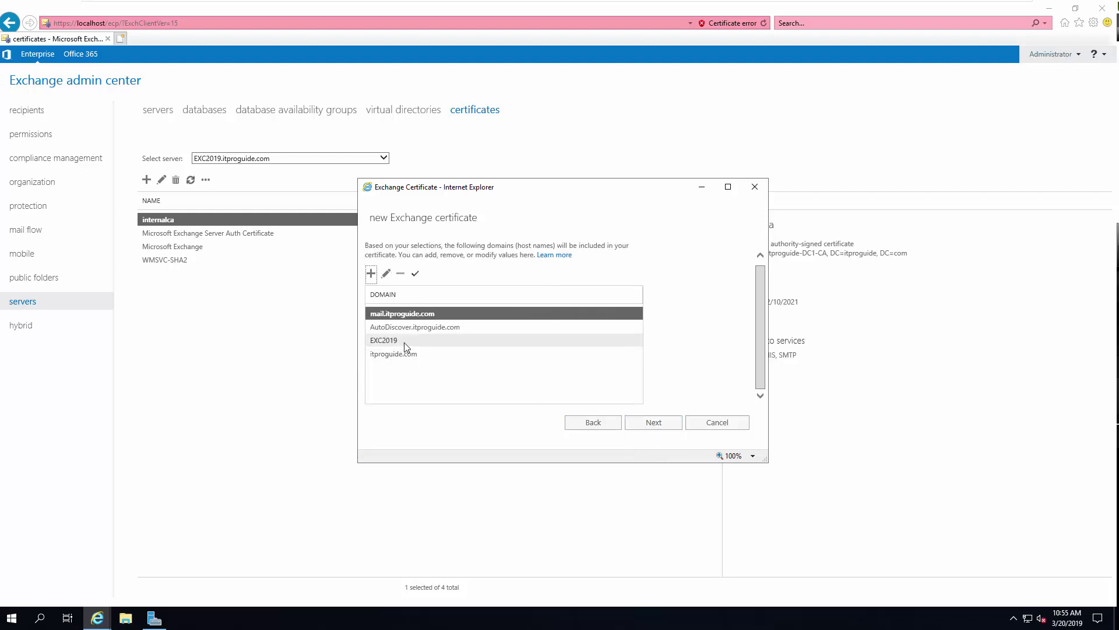
{"action": "left_click", "coordinate": [407, 343]}
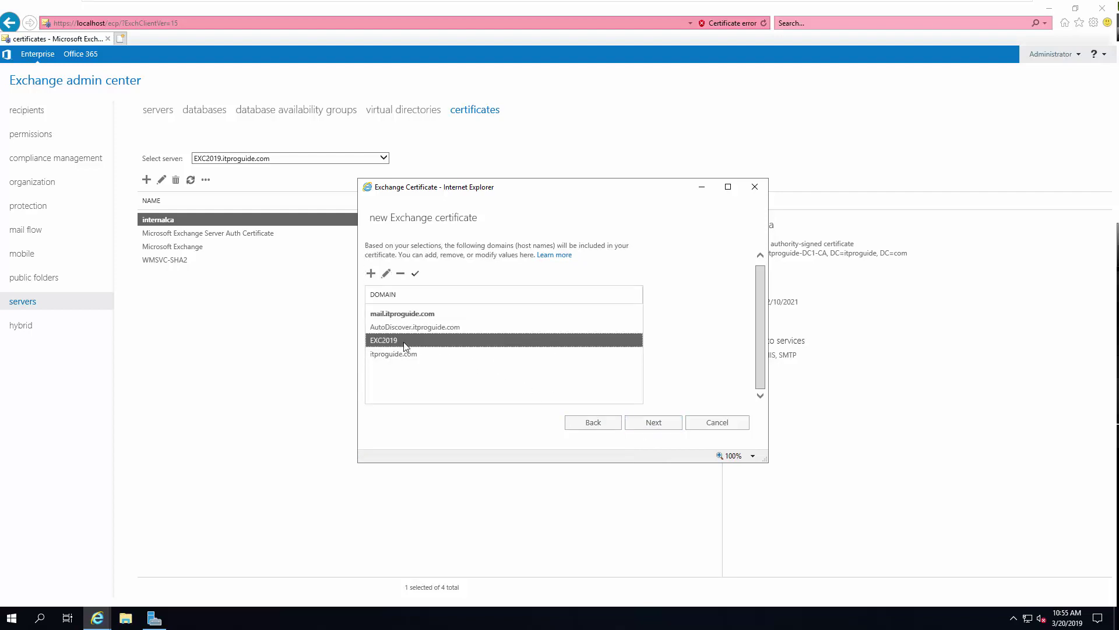
{"action": "left_click", "coordinate": [401, 275]}
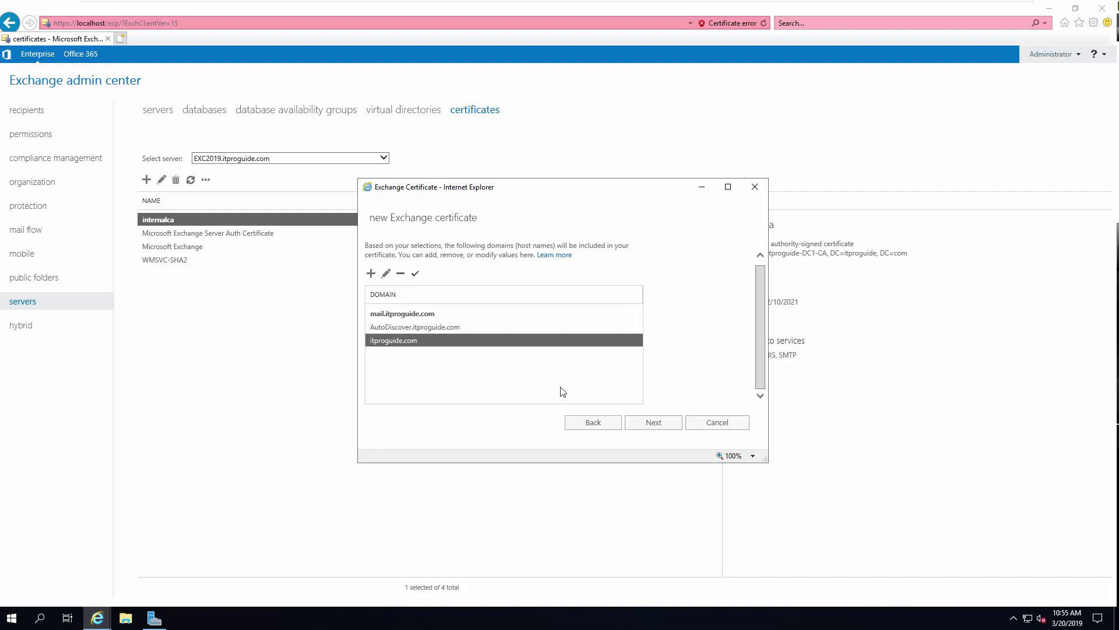
Enter organization details ITProguide, Training Dep, Auh, United Arab Emirates.
{"action": "left_click", "coordinate": [654, 422]}
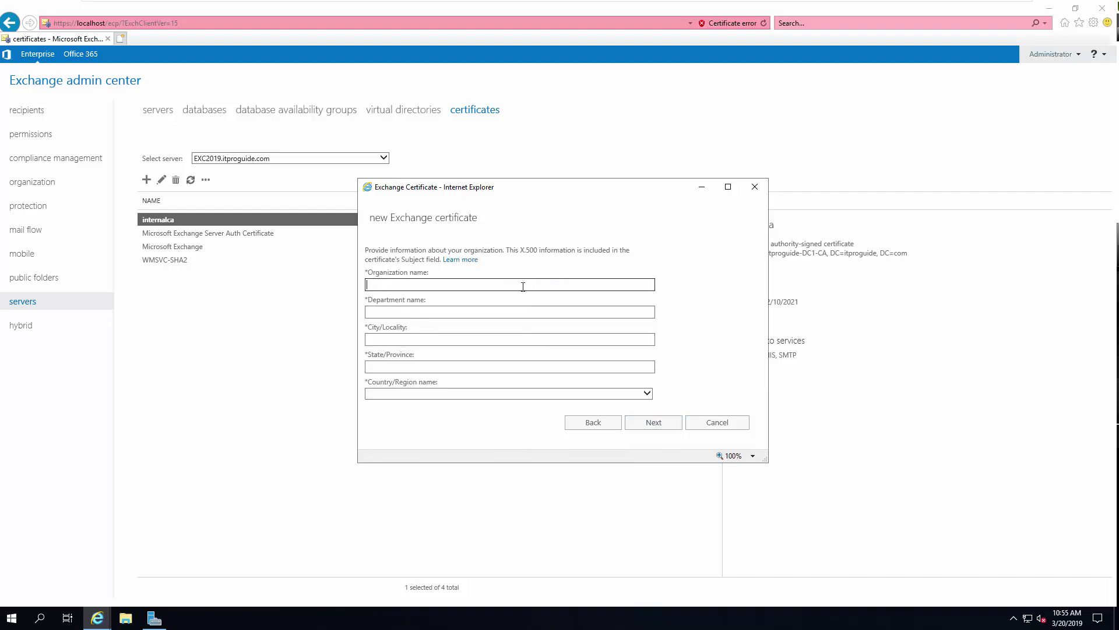
{"action": "type", "text": "ITProguide"}
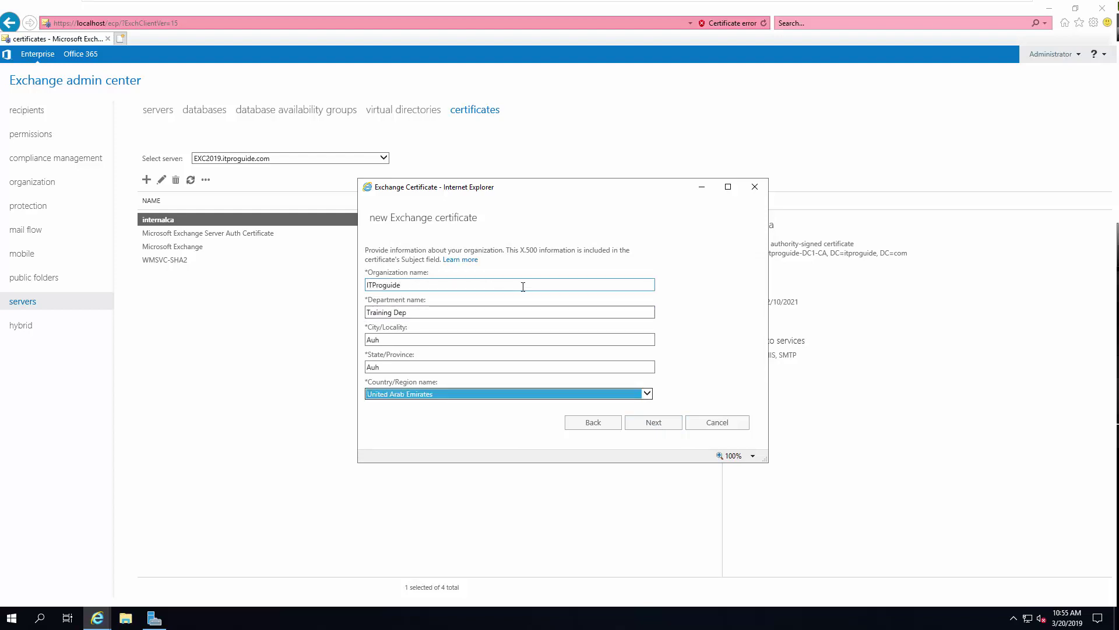
{"action": "left_click", "coordinate": [644, 426]}
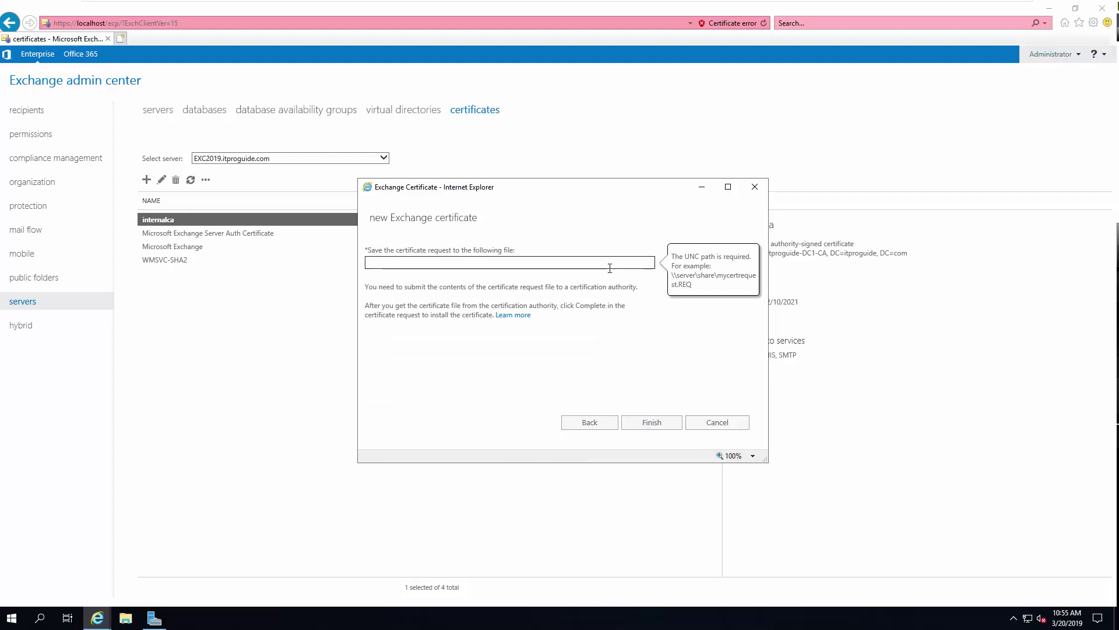
Save the certificate request to \\EXC2019\Share\itproguide.req and finish the wizard.
{"action": "type", "text": "\\\\"}
{"action": "left_click", "coordinate": [120, 624]}
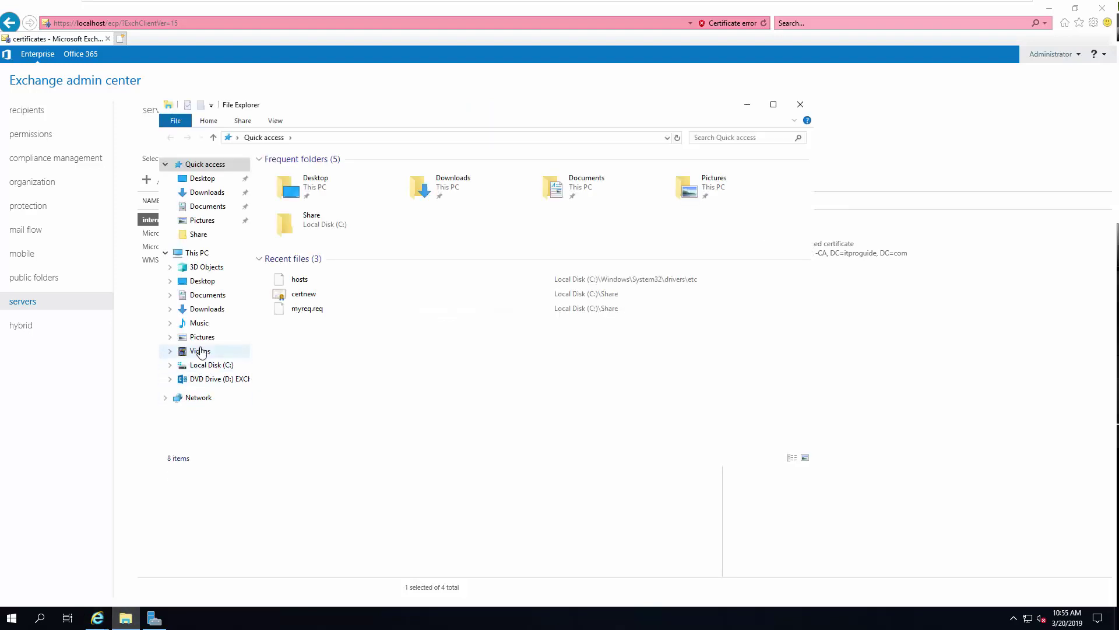
{"action": "left_click", "coordinate": [211, 367]}
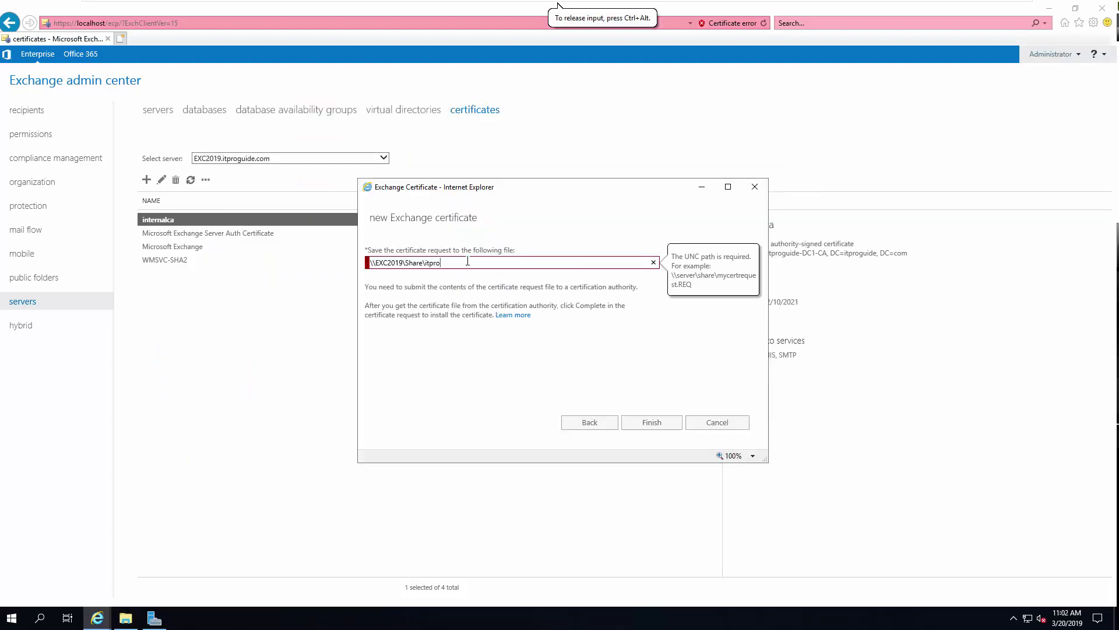
{"action": "type", "text": "guidecer"}
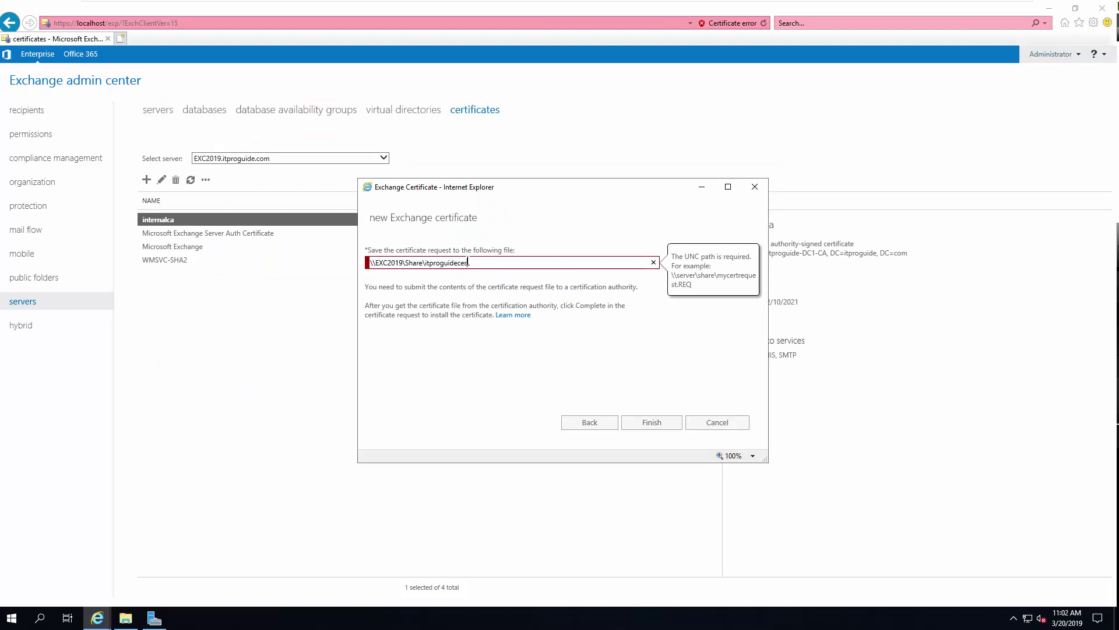
{"action": "key", "text": "BackSpace"}
{"action": "key", "text": "BackSpace"}
{"action": "type", "text": ".req"}
{"action": "left_click", "coordinate": [651, 422]}
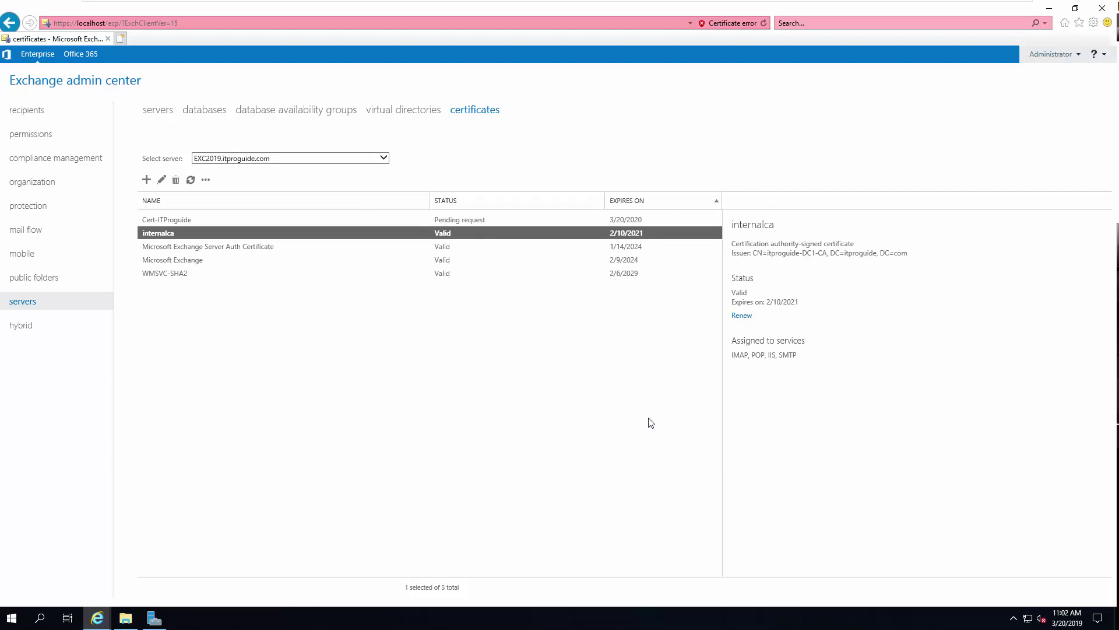
Open the Share folder on Local Disk (C:) in File Explorer.
{"action": "left_click", "coordinate": [127, 619]}
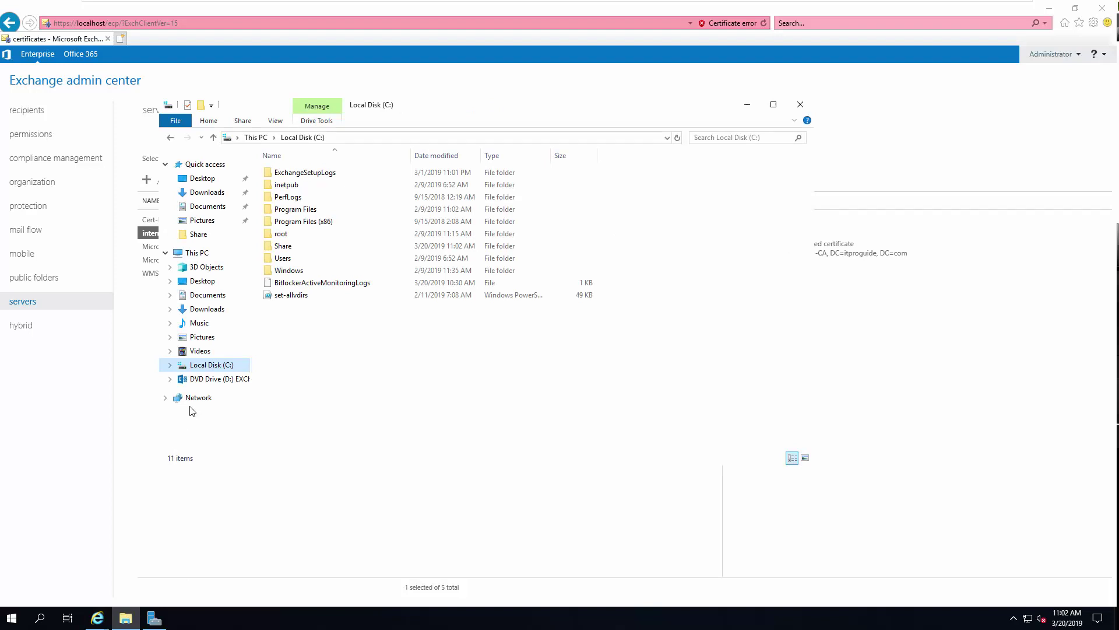
{"action": "double_click", "coordinate": [288, 250]}
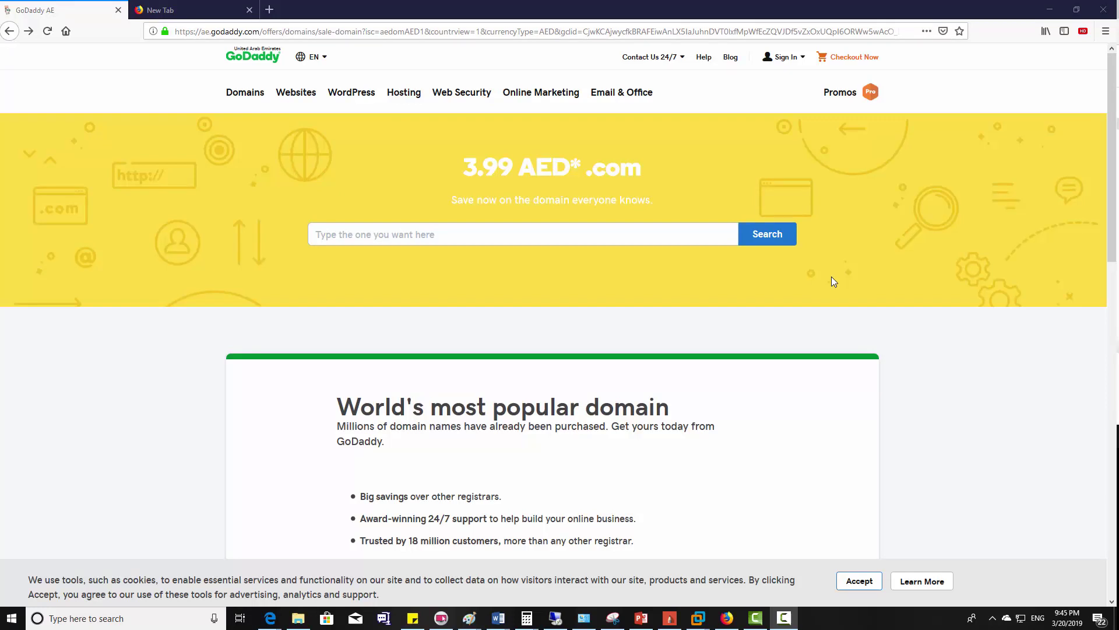
Compare GoDaddy's SSL plans and check what the Wildcard SSL option covers.
{"action": "mouse_move", "coordinate": [480, 102]}
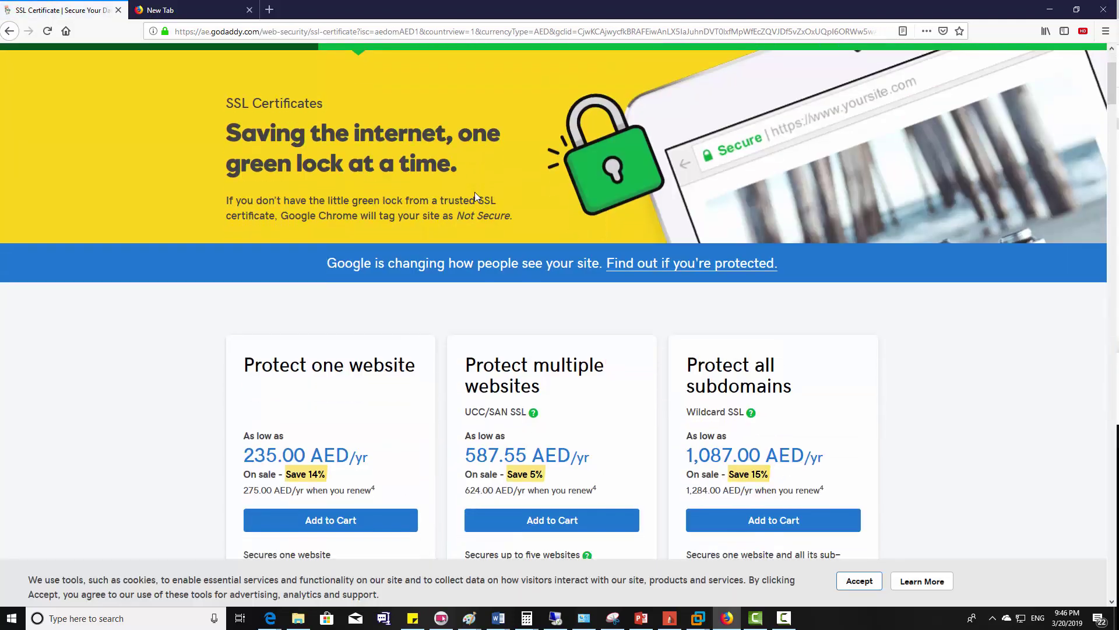
{"action": "scroll", "coordinate": [477, 195], "scroll_direction": "down", "scroll_amount": 2}
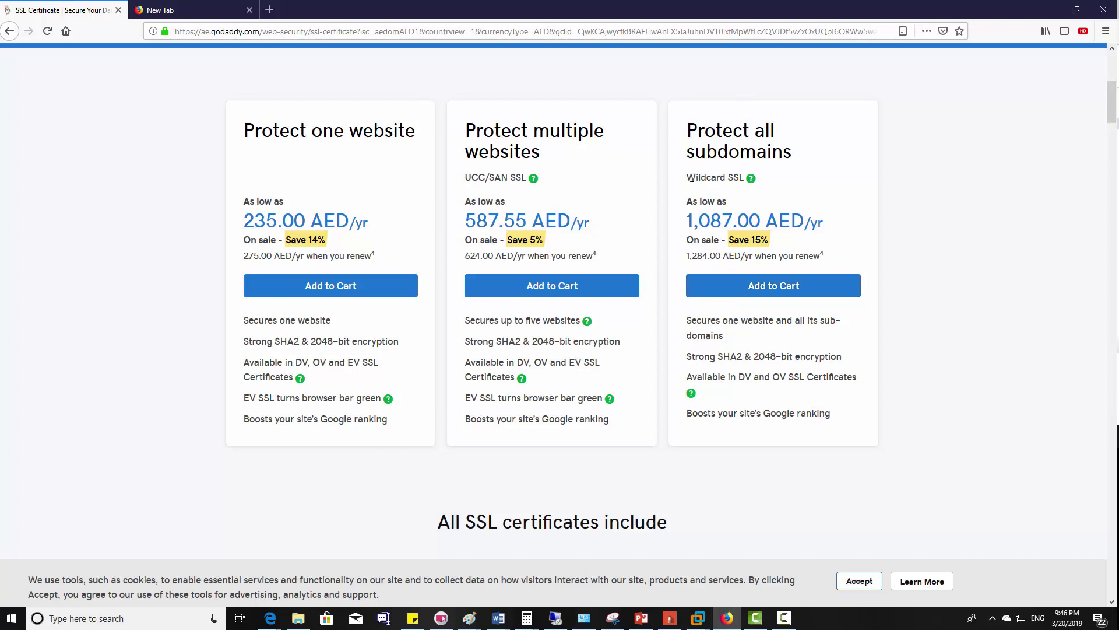
{"action": "left_click_drag", "start_coordinate": [692, 178], "coordinate": [750, 186]}
{"action": "mouse_move", "coordinate": [752, 185]}
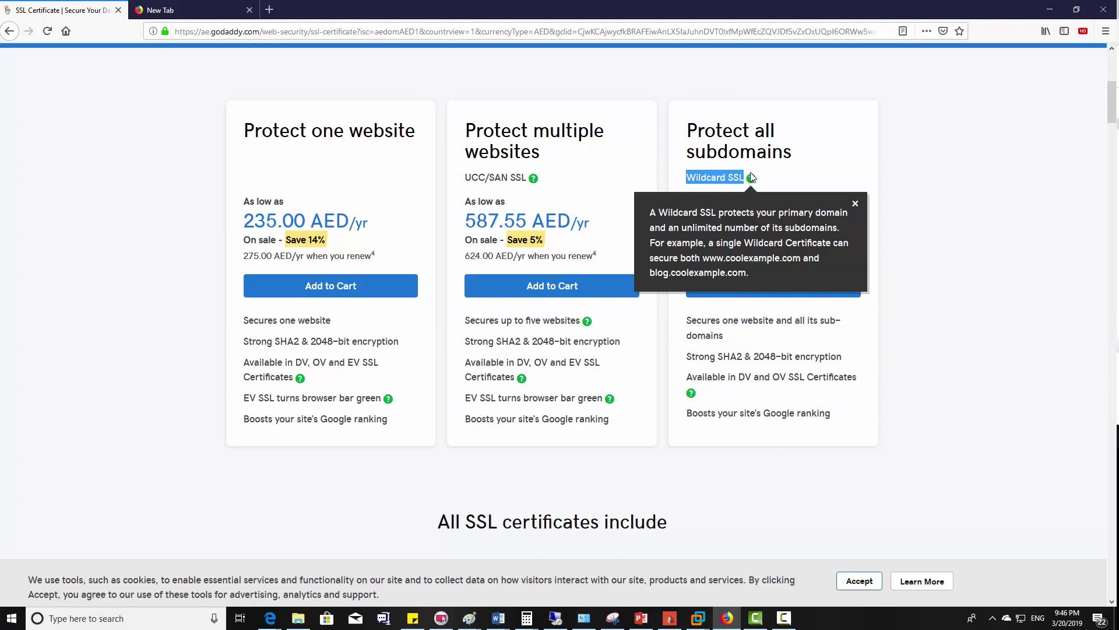
{"action": "left_click", "coordinate": [802, 169]}
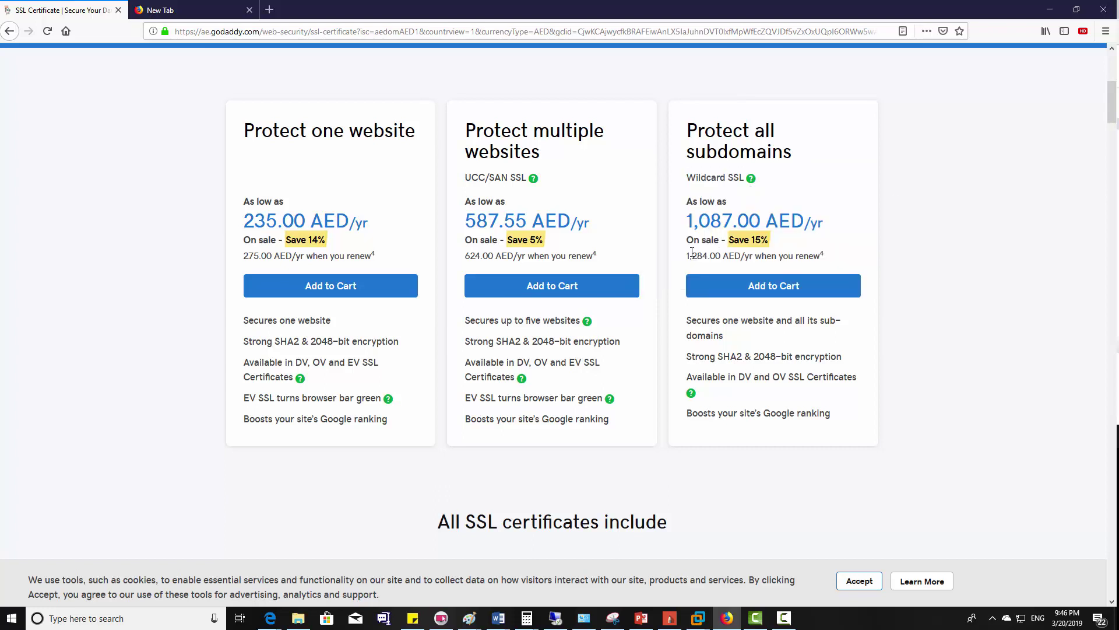
Add the UCC/SAN certificate (up to 5 sites, Standard SSL DV, 2 years) to the cart and continue.
{"action": "left_click", "coordinate": [542, 290]}
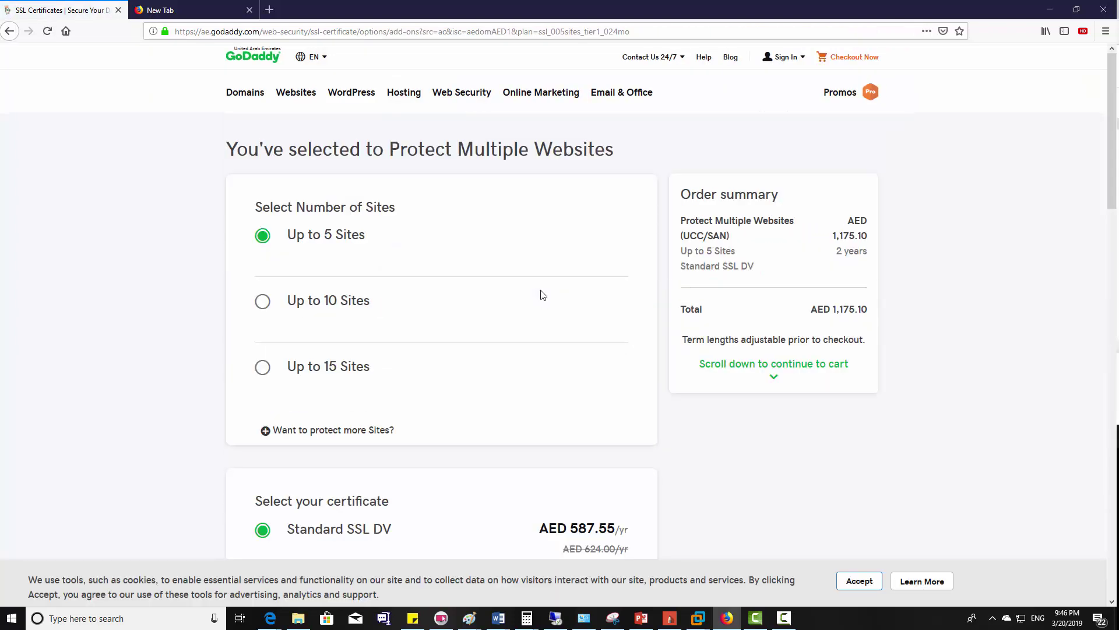
{"action": "scroll", "coordinate": [543, 295], "scroll_direction": "down", "scroll_amount": 1}
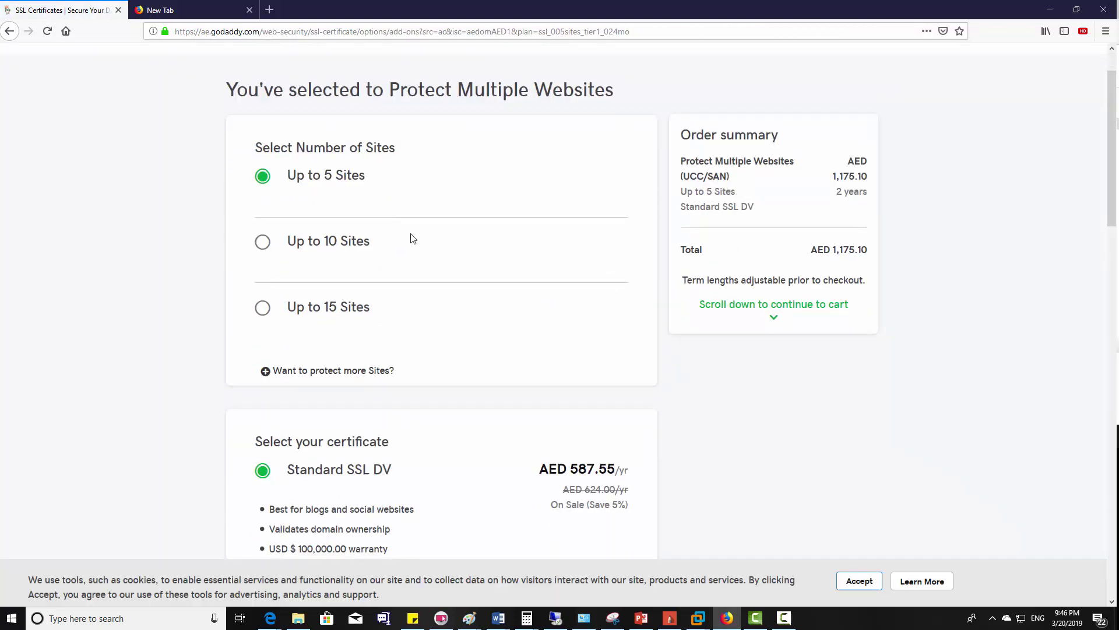
{"action": "scroll", "coordinate": [413, 240], "scroll_direction": "down", "scroll_amount": 3}
{"action": "scroll", "coordinate": [413, 240], "scroll_direction": "down", "scroll_amount": 1}
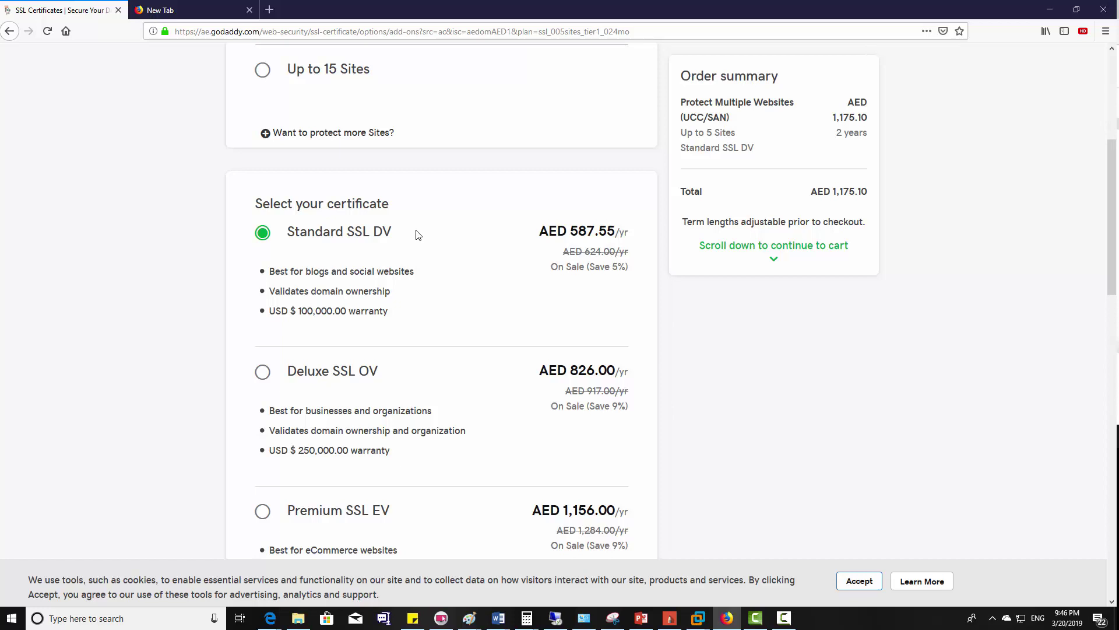
{"action": "scroll", "coordinate": [418, 234], "scroll_direction": "down", "scroll_amount": 1}
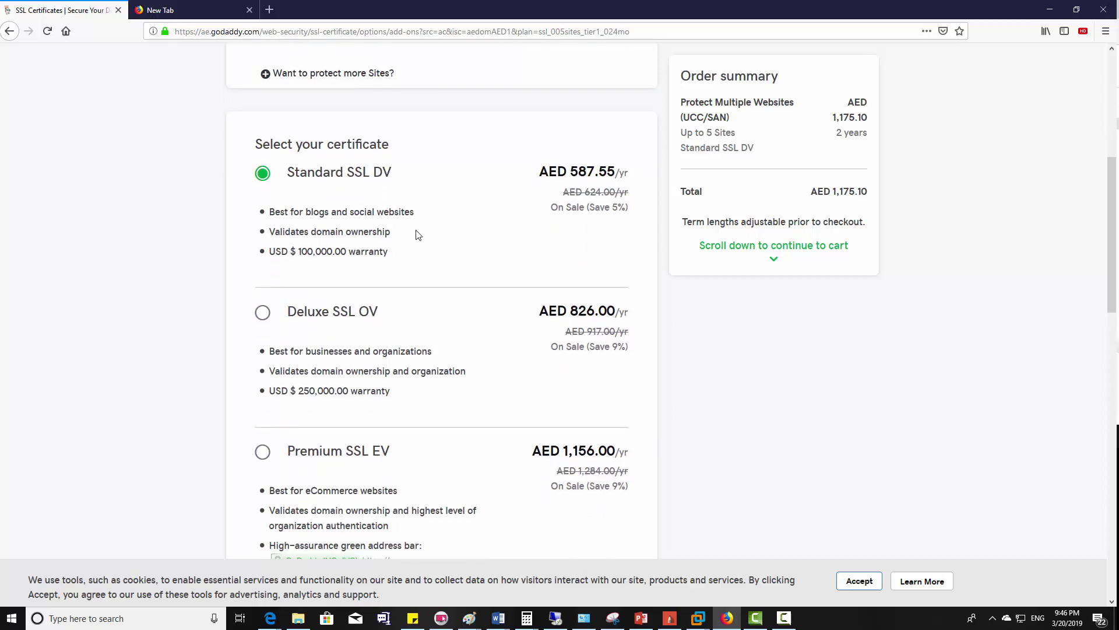
{"action": "scroll", "coordinate": [418, 234], "scroll_direction": "down", "scroll_amount": 2}
{"action": "scroll", "coordinate": [377, 191], "scroll_direction": "down", "scroll_amount": 1}
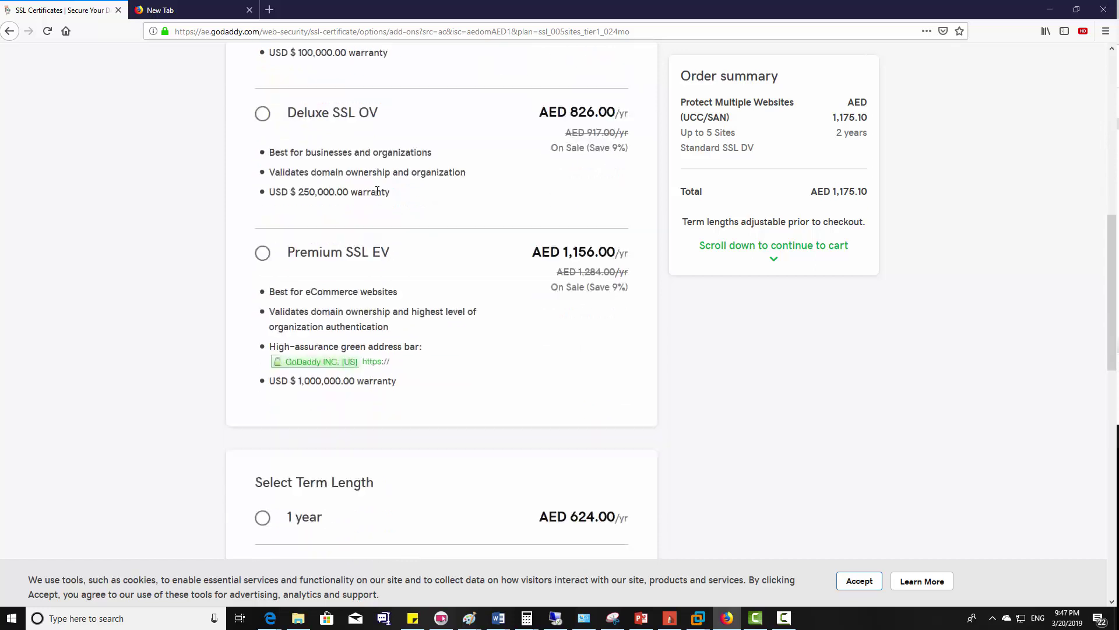
{"action": "scroll", "coordinate": [377, 191], "scroll_direction": "down", "scroll_amount": 3}
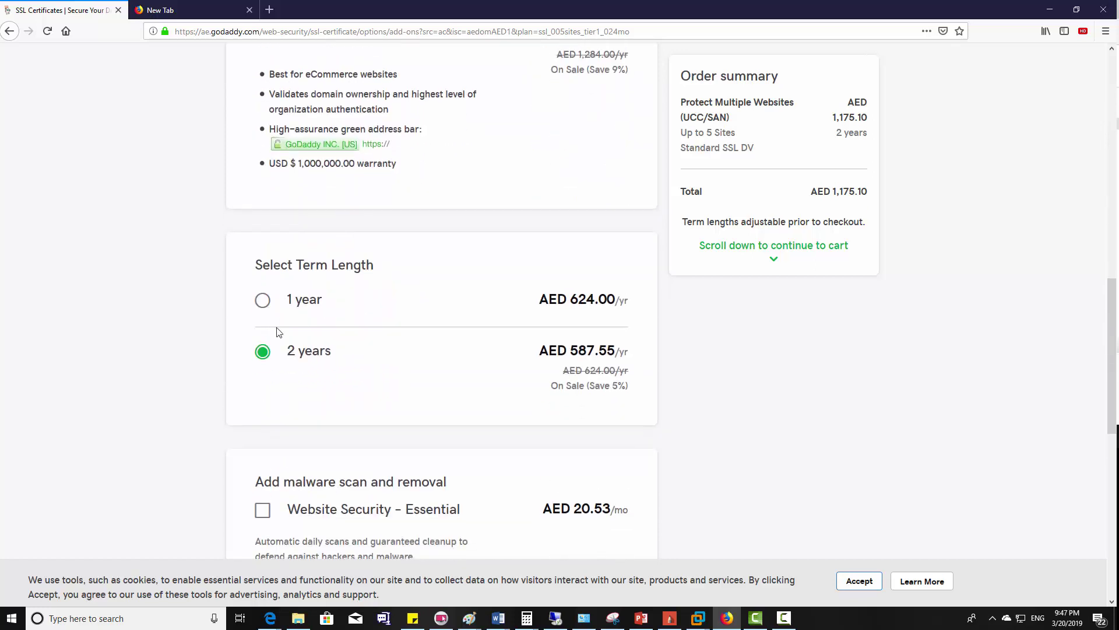
{"action": "scroll", "coordinate": [269, 312], "scroll_direction": "down", "scroll_amount": 2}
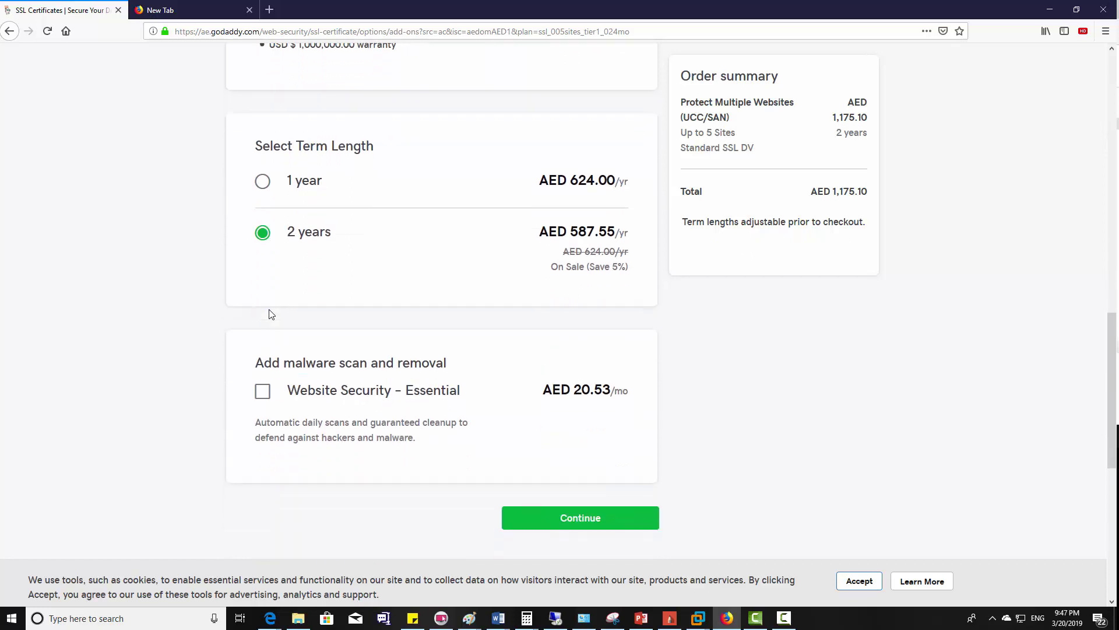
{"action": "scroll", "coordinate": [271, 315], "scroll_direction": "down", "scroll_amount": 2}
{"action": "left_click", "coordinate": [590, 401]}
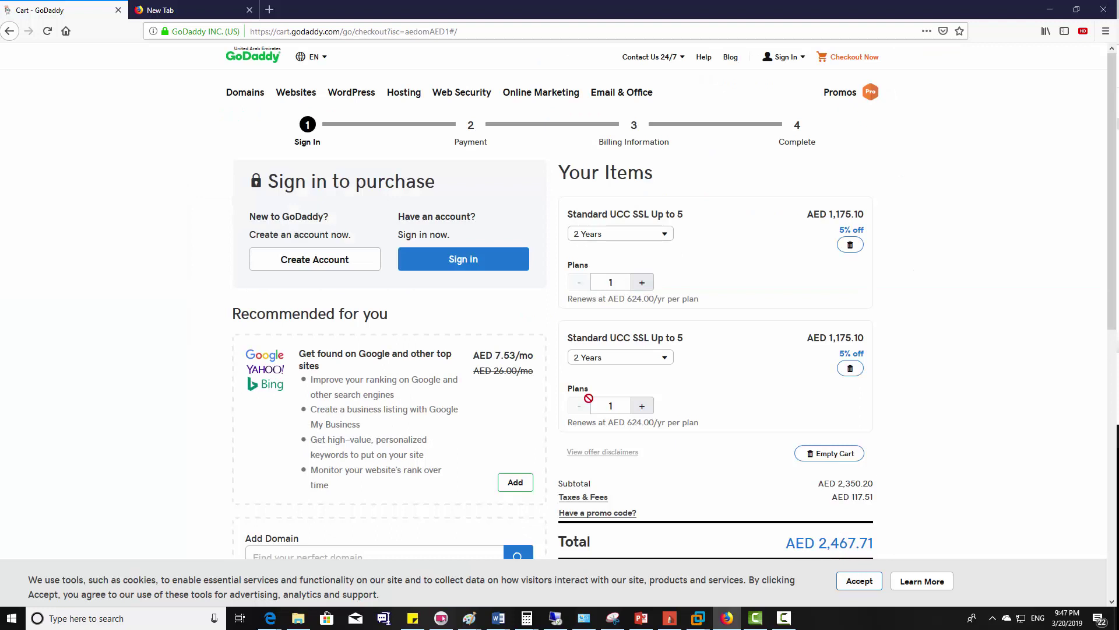
Go to My Products and scroll to the Standard UCC SSL Up to 5 certificate.
{"action": "scroll", "coordinate": [589, 398], "scroll_direction": "down", "scroll_amount": 2}
{"action": "scroll", "coordinate": [541, 398], "scroll_direction": "up", "scroll_amount": 2}
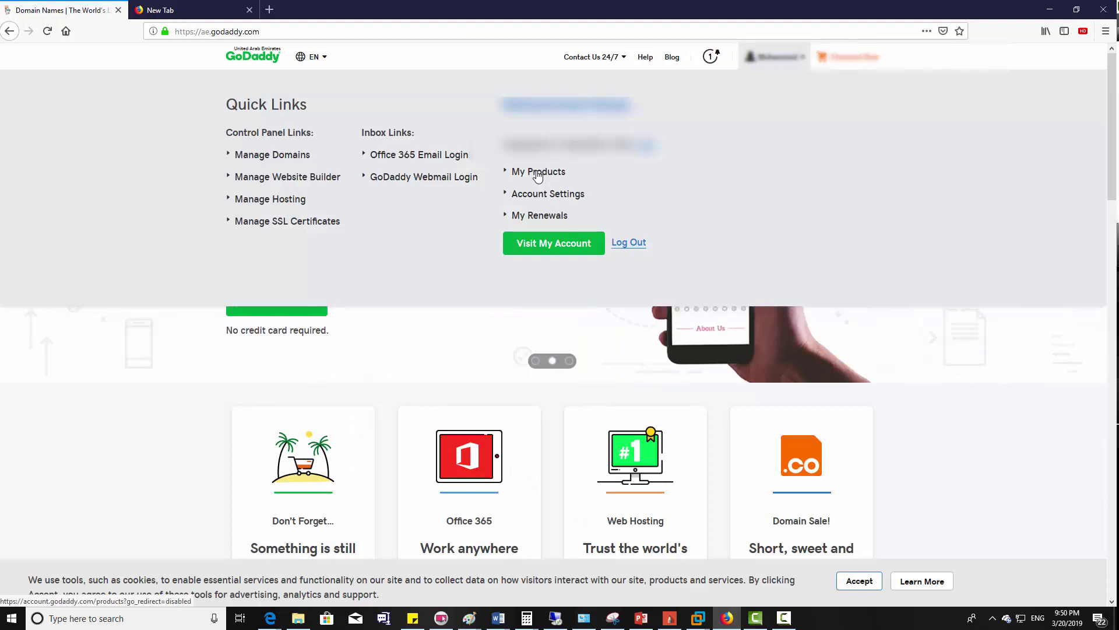
{"action": "left_click", "coordinate": [538, 173]}
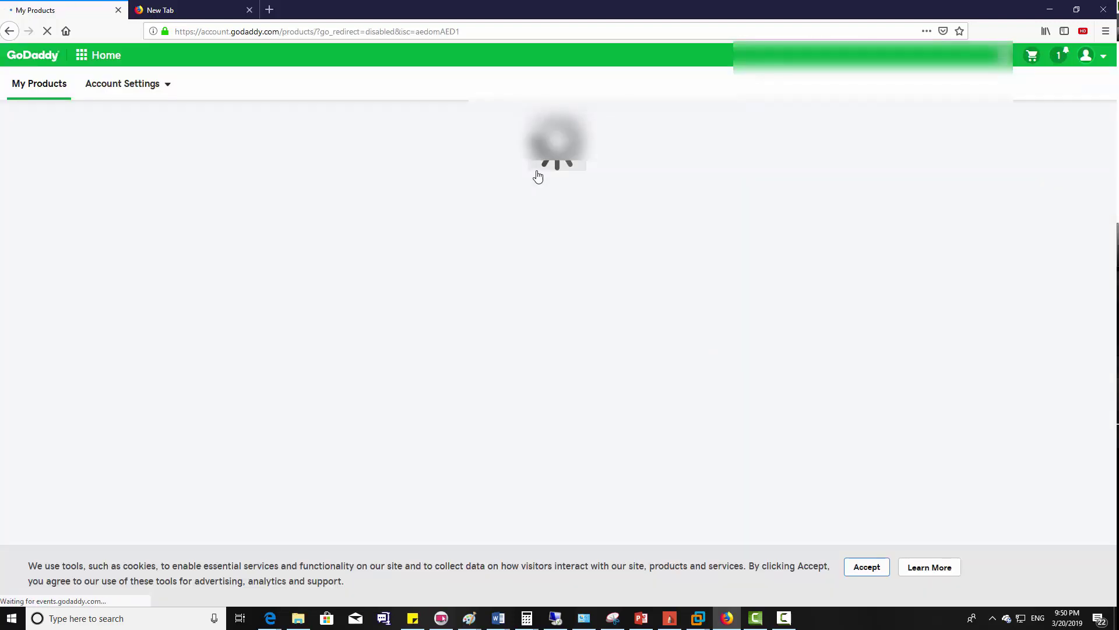
{"action": "scroll", "coordinate": [552, 292], "scroll_direction": "down", "scroll_amount": 7}
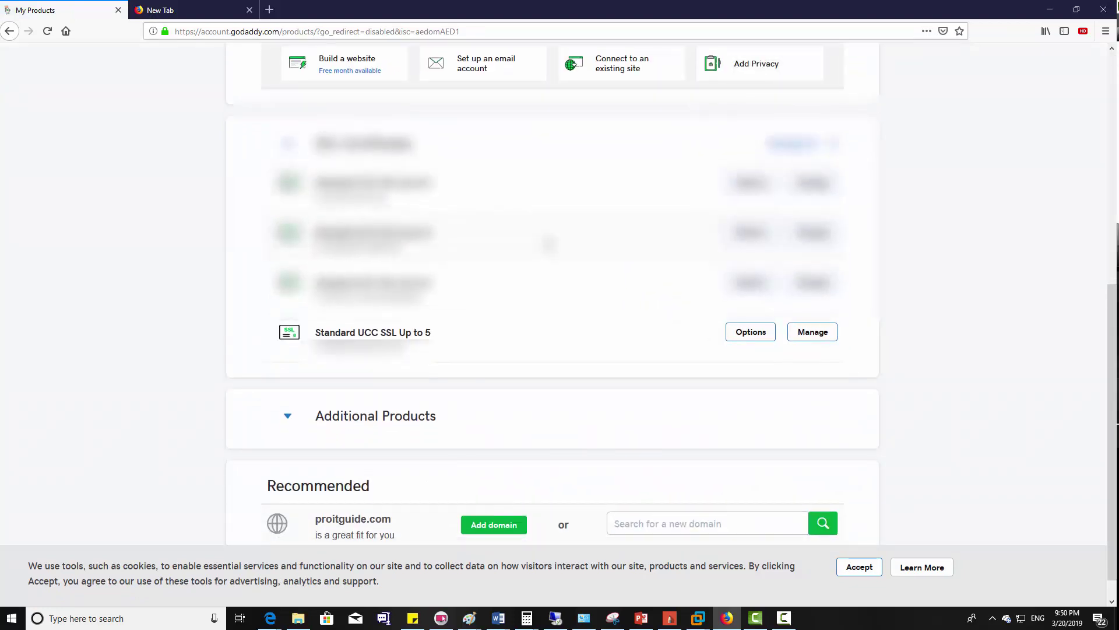
Open Rekey & Manage for the webmail.gccdns.com certificate and expand Re-Key certificate.
{"action": "left_click", "coordinate": [802, 337]}
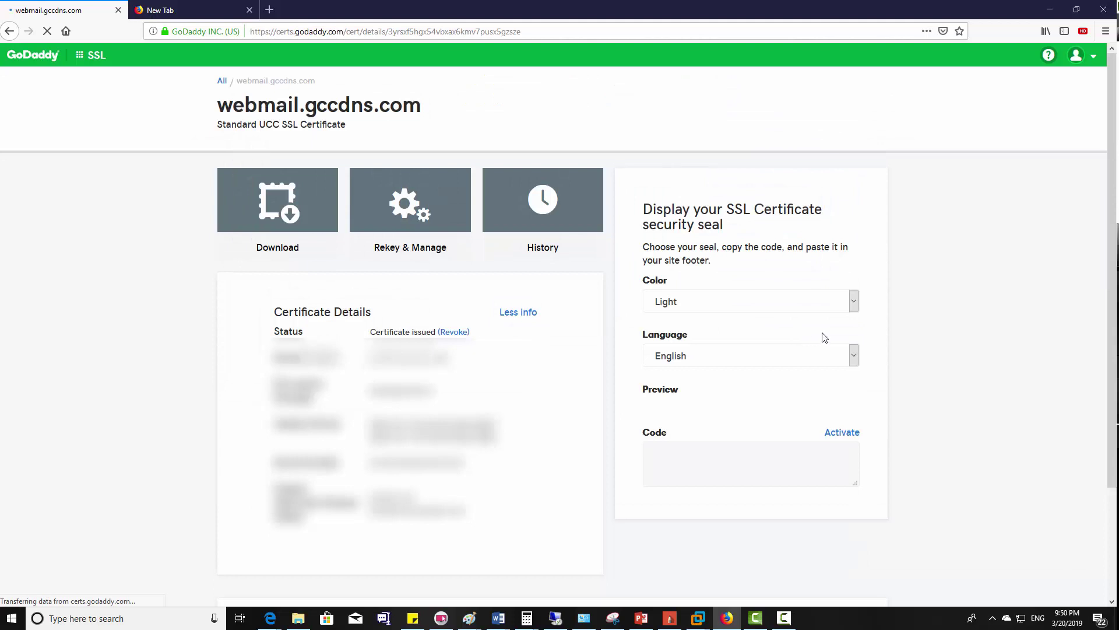
{"action": "left_click", "coordinate": [411, 236]}
{"action": "scroll", "coordinate": [430, 283], "scroll_direction": "down", "scroll_amount": 5}
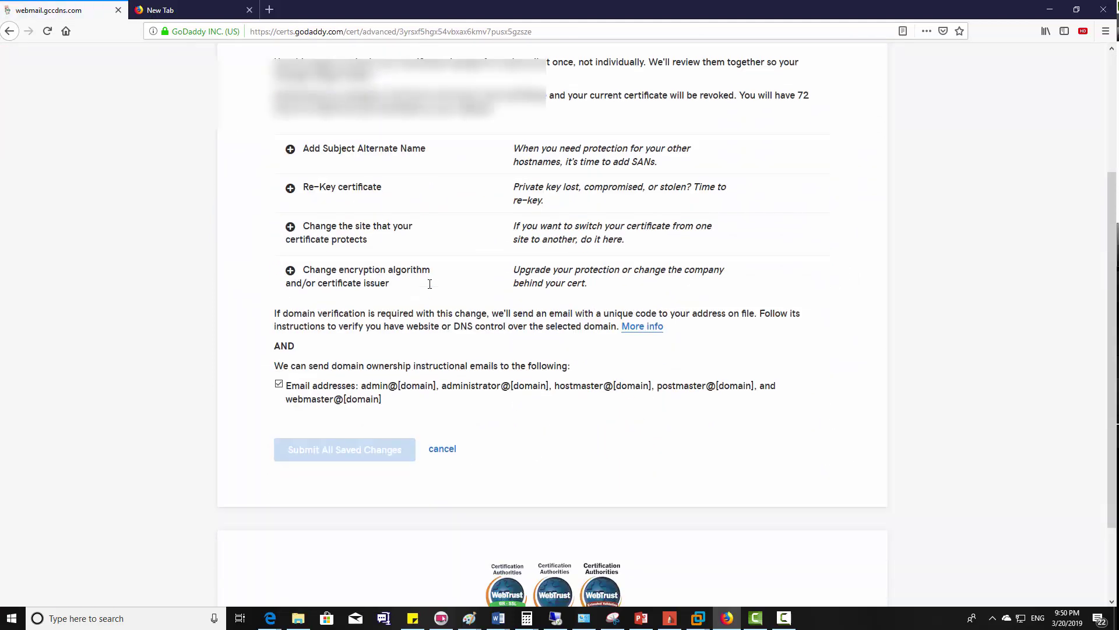
{"action": "scroll", "coordinate": [430, 252], "scroll_direction": "up", "scroll_amount": 1}
{"action": "left_click", "coordinate": [362, 188]}
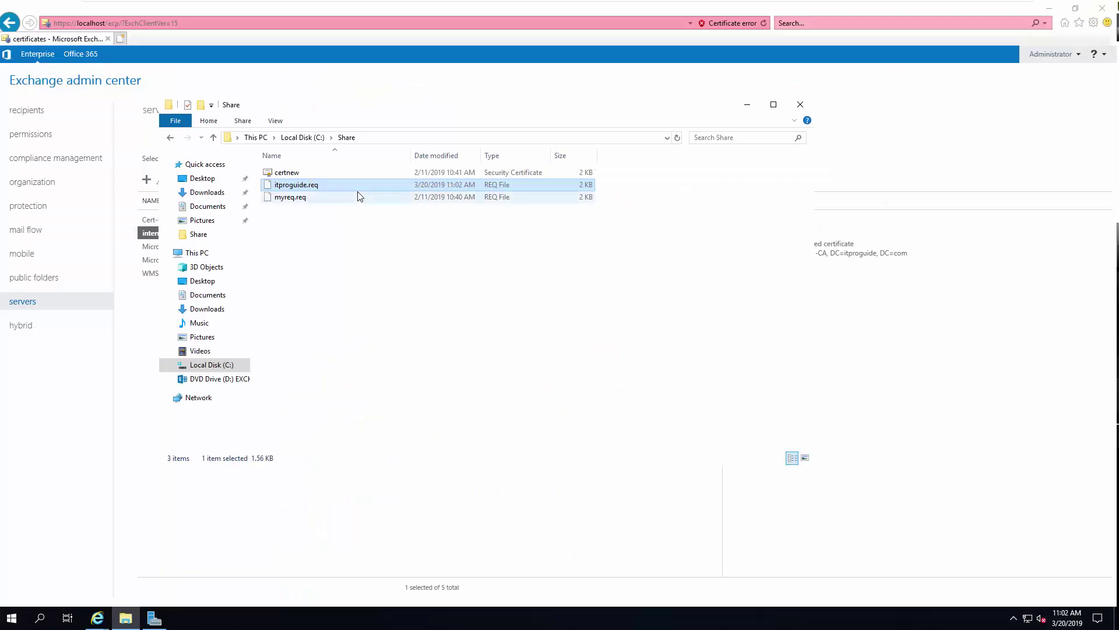
Open itproguide.req in Notepad and copy the whole NEW CERTIFICATE REQUEST text.
{"action": "double_click", "coordinate": [356, 186]}
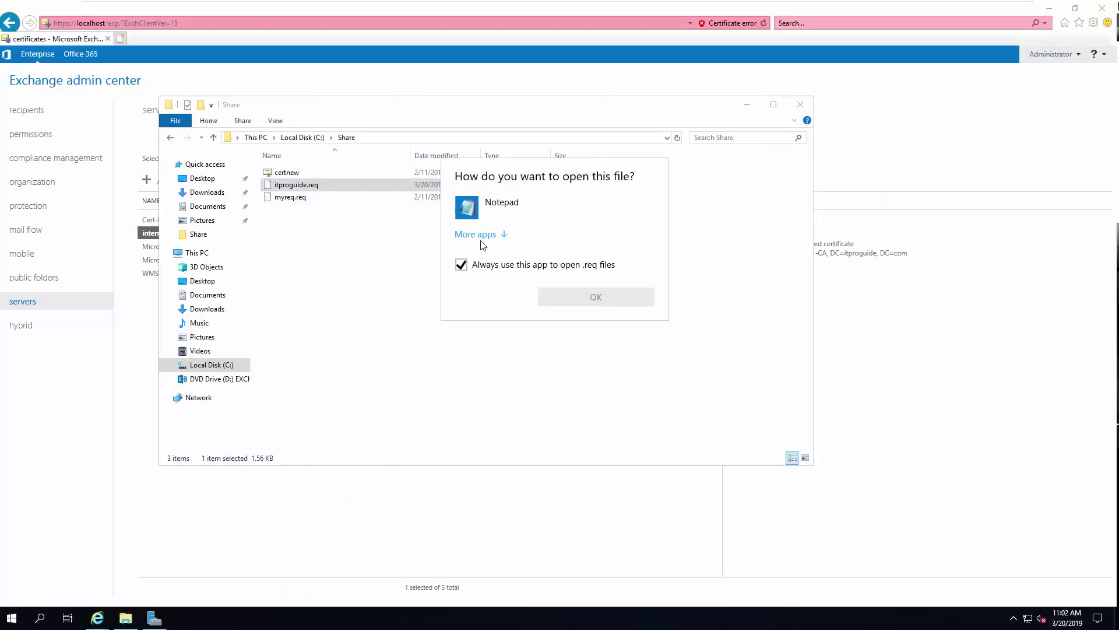
{"action": "double_click", "coordinate": [487, 209]}
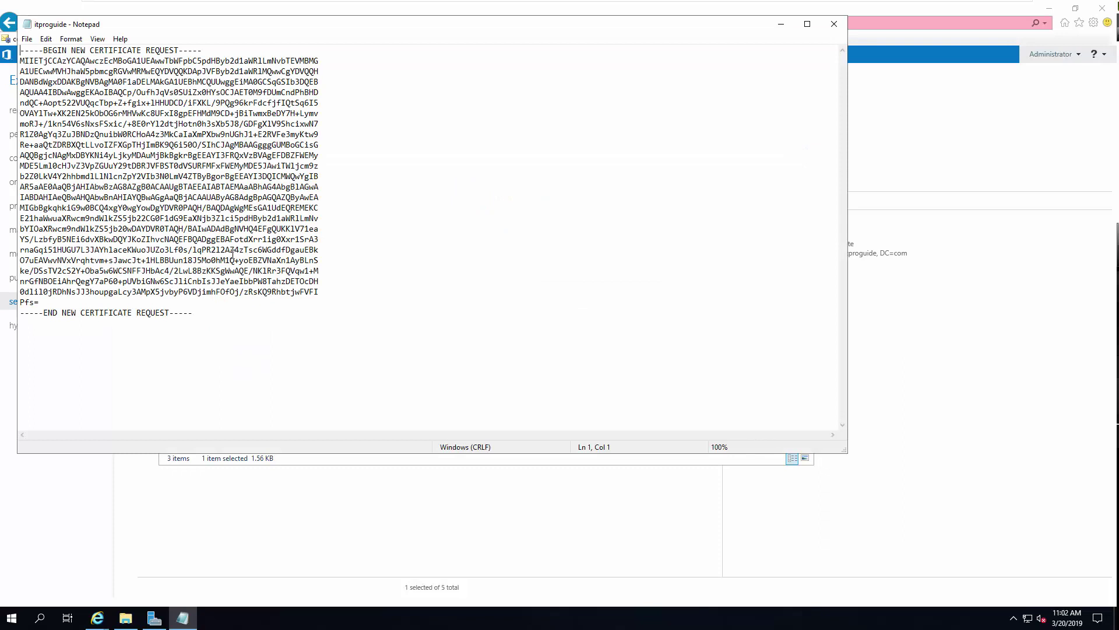
{"action": "left_click", "coordinate": [220, 319]}
{"action": "left_click_drag", "start_coordinate": [129, 334], "coordinate": [20, 42]}
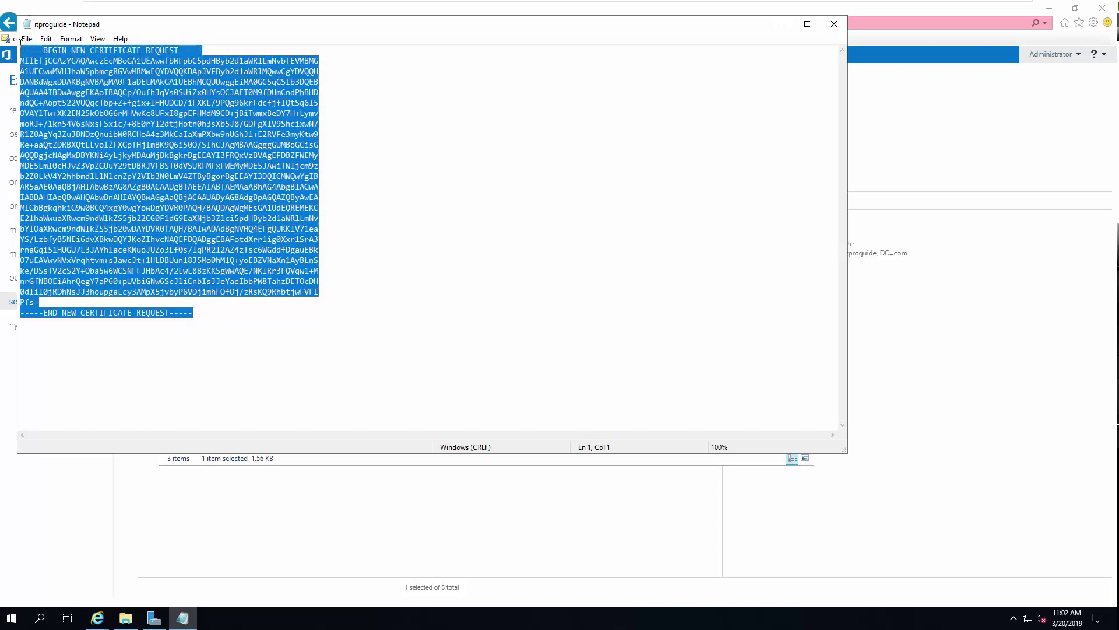
{"action": "right_click", "coordinate": [70, 50]}
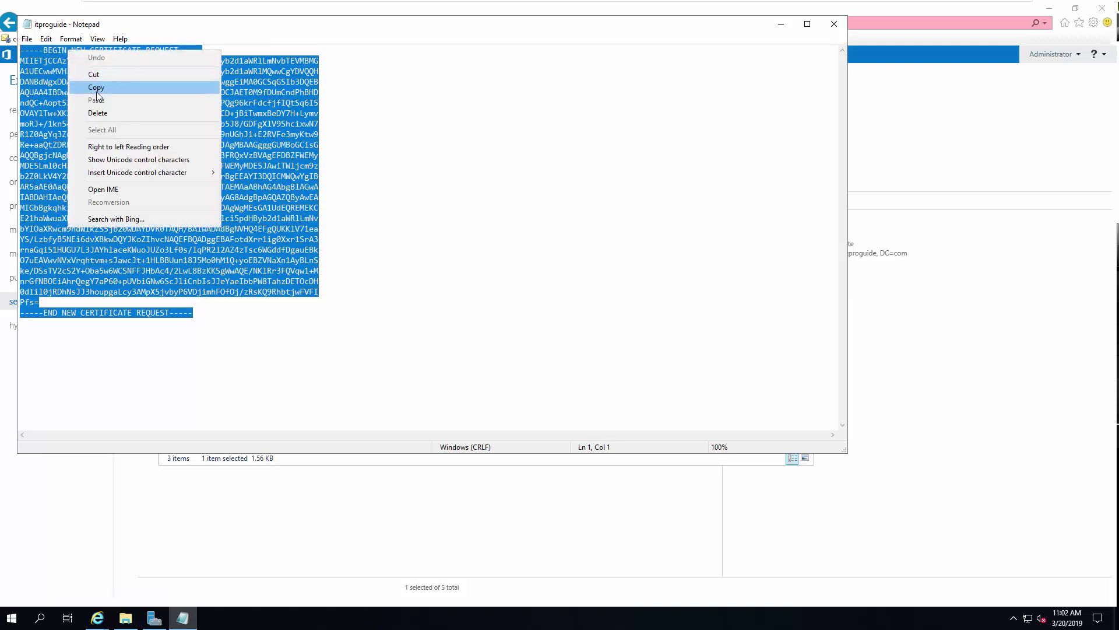
{"action": "left_click", "coordinate": [99, 92]}
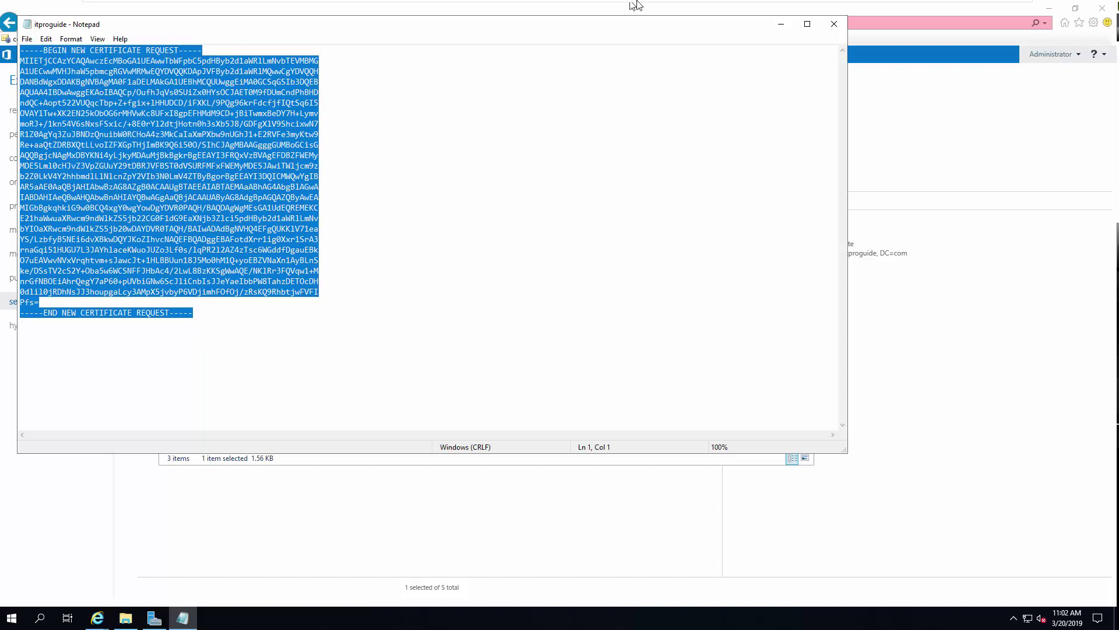
Paste the CSR into the Re-Key certificate box for webmail.gccdns.com.
{"action": "right_click", "coordinate": [358, 288]}
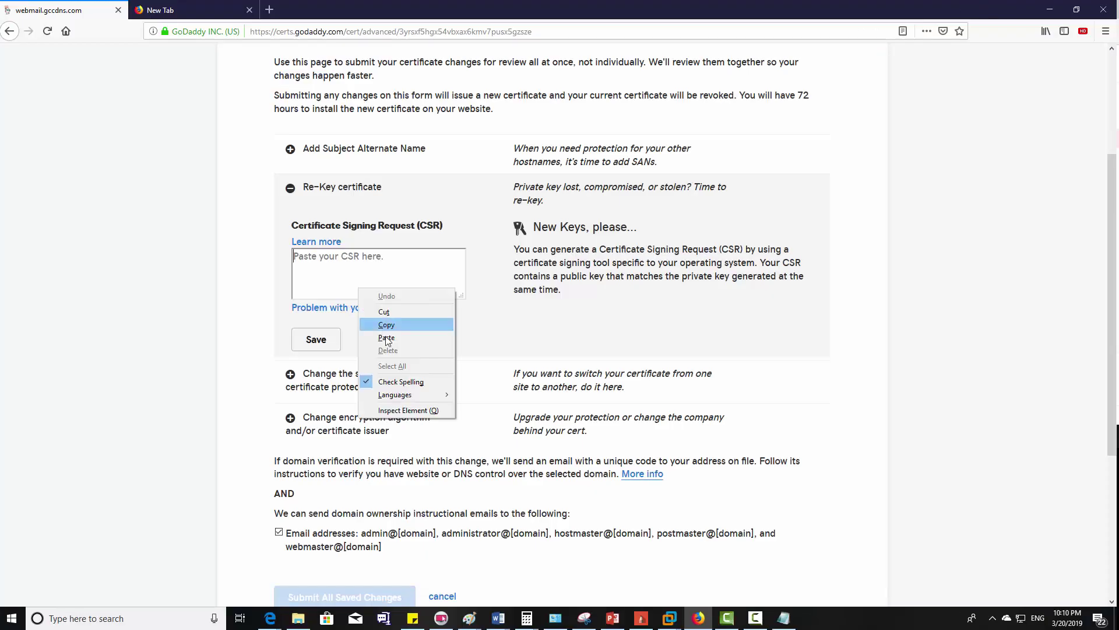
{"action": "left_click", "coordinate": [386, 339]}
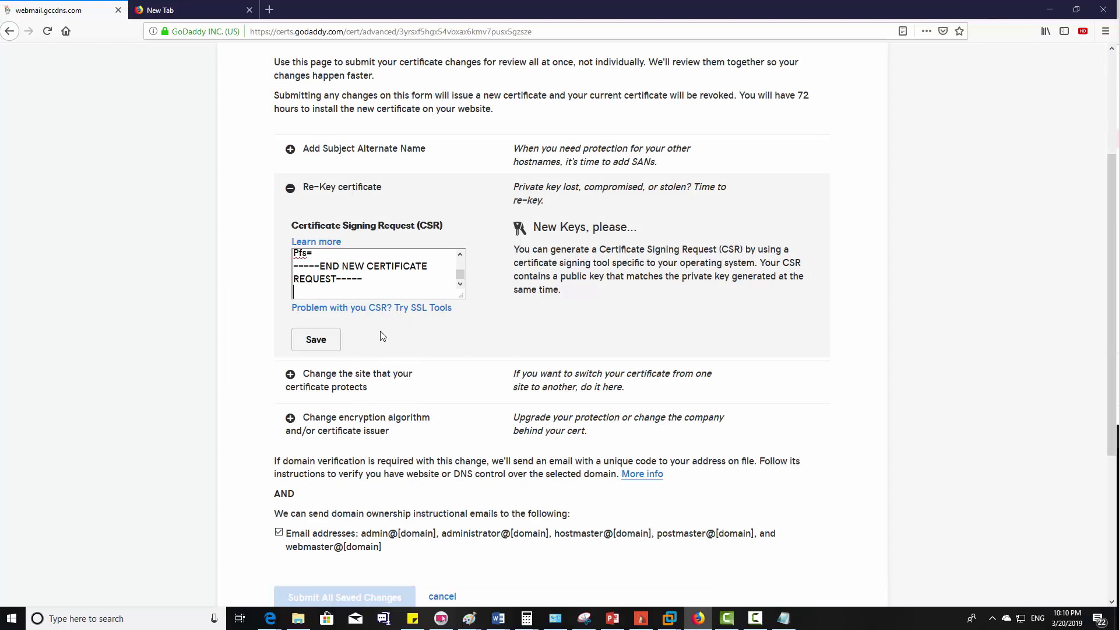
{"action": "scroll", "coordinate": [379, 288], "scroll_direction": "up", "scroll_amount": 5}
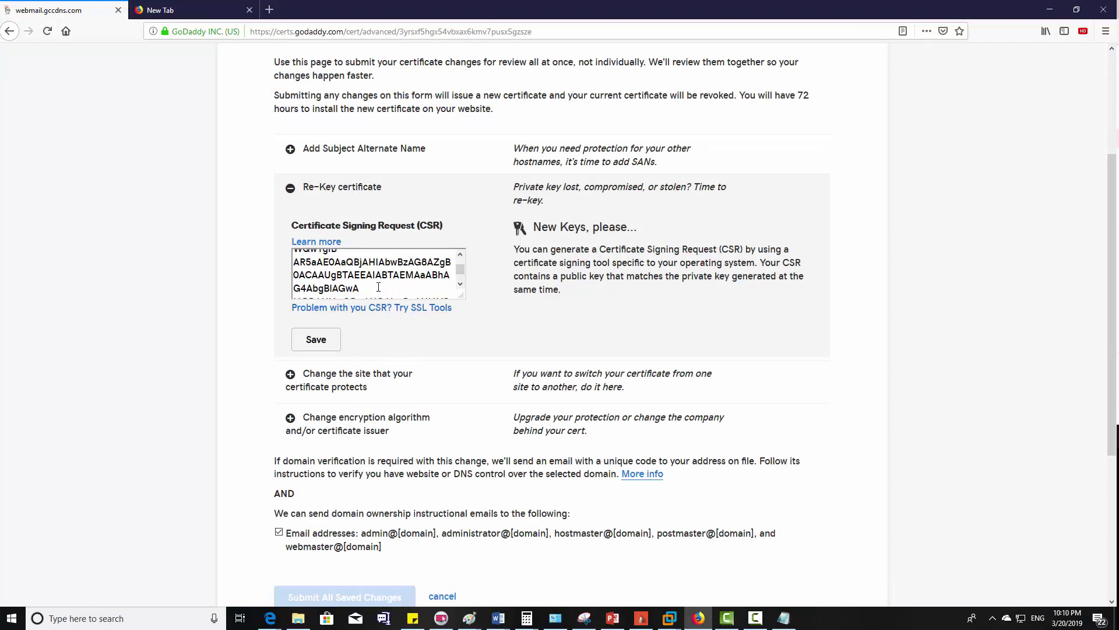
{"action": "scroll", "coordinate": [378, 288], "scroll_direction": "up", "scroll_amount": 5}
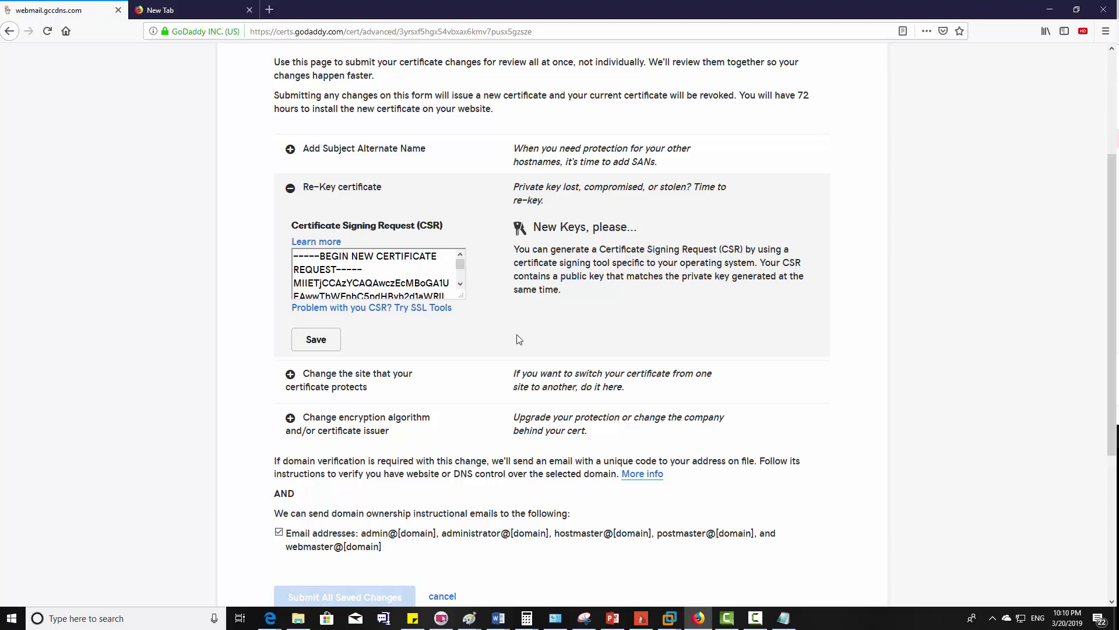
Save the CSR re-key and submit all saved certificate changes.
{"action": "scroll", "coordinate": [519, 339], "scroll_direction": "down", "scroll_amount": 2}
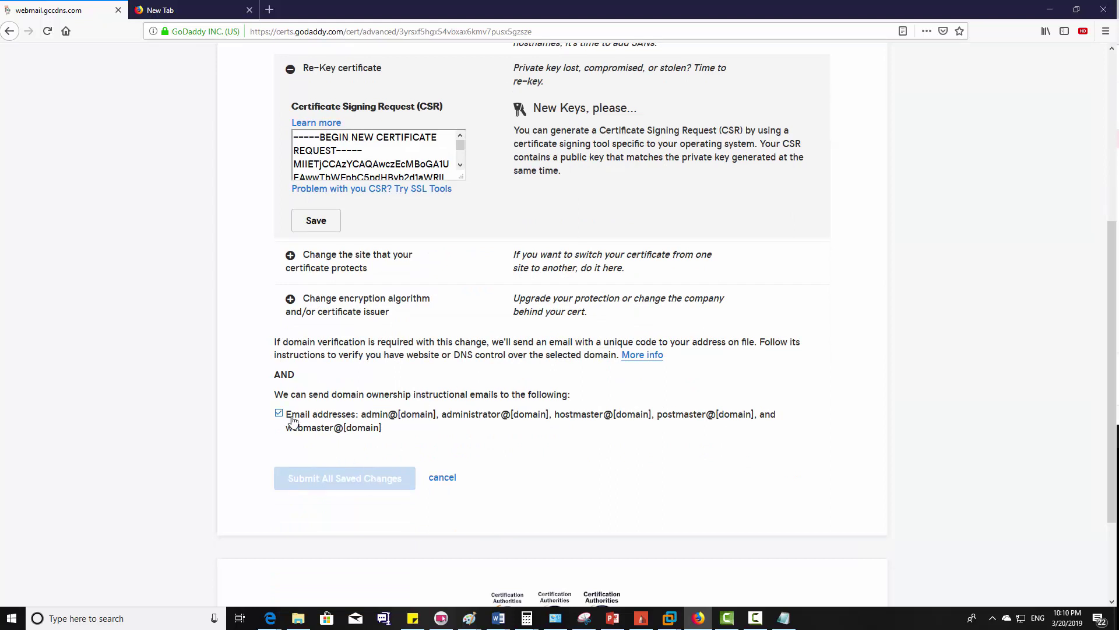
{"action": "left_click_drag", "start_coordinate": [366, 415], "coordinate": [749, 424]}
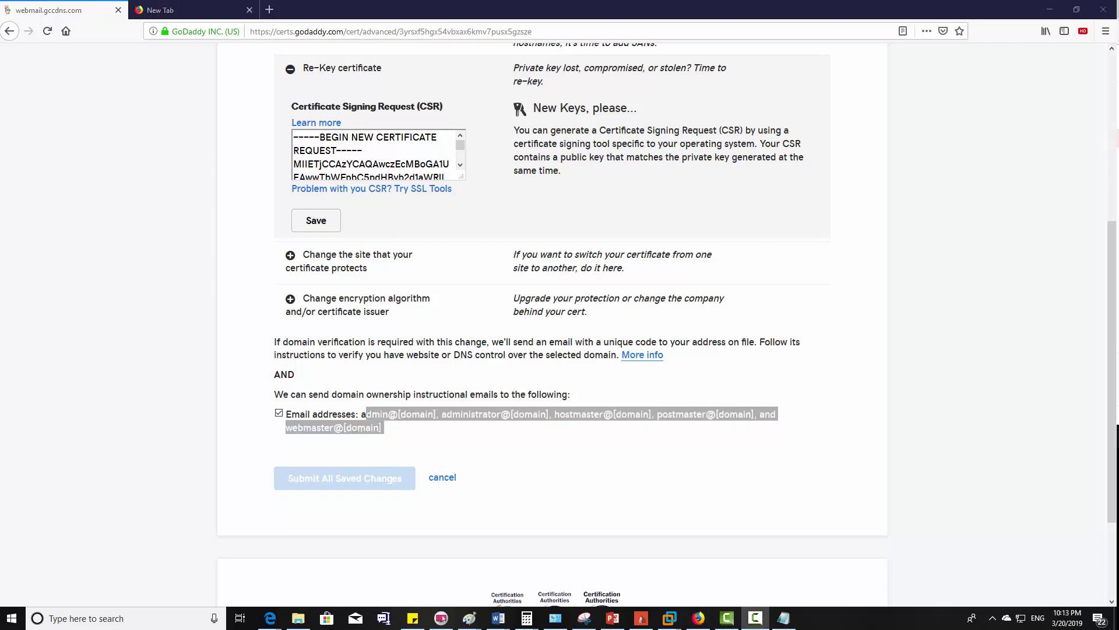
{"action": "left_click", "coordinate": [470, 395]}
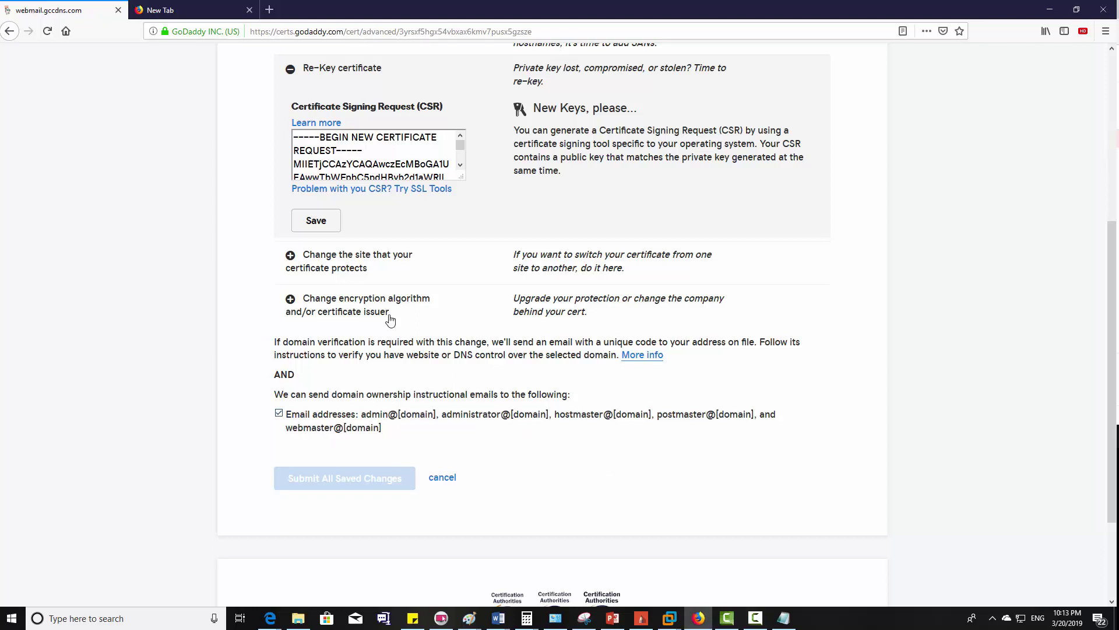
{"action": "scroll", "coordinate": [391, 322], "scroll_direction": "up", "scroll_amount": 1}
{"action": "left_click", "coordinate": [315, 286]}
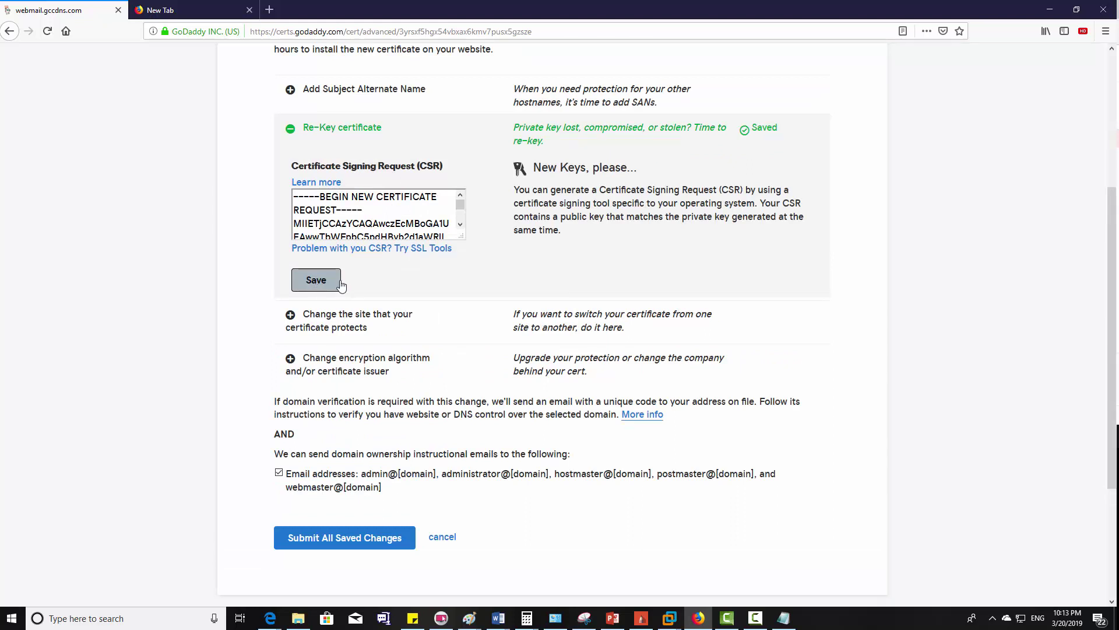
{"action": "scroll", "coordinate": [399, 282], "scroll_direction": "down", "scroll_amount": 2}
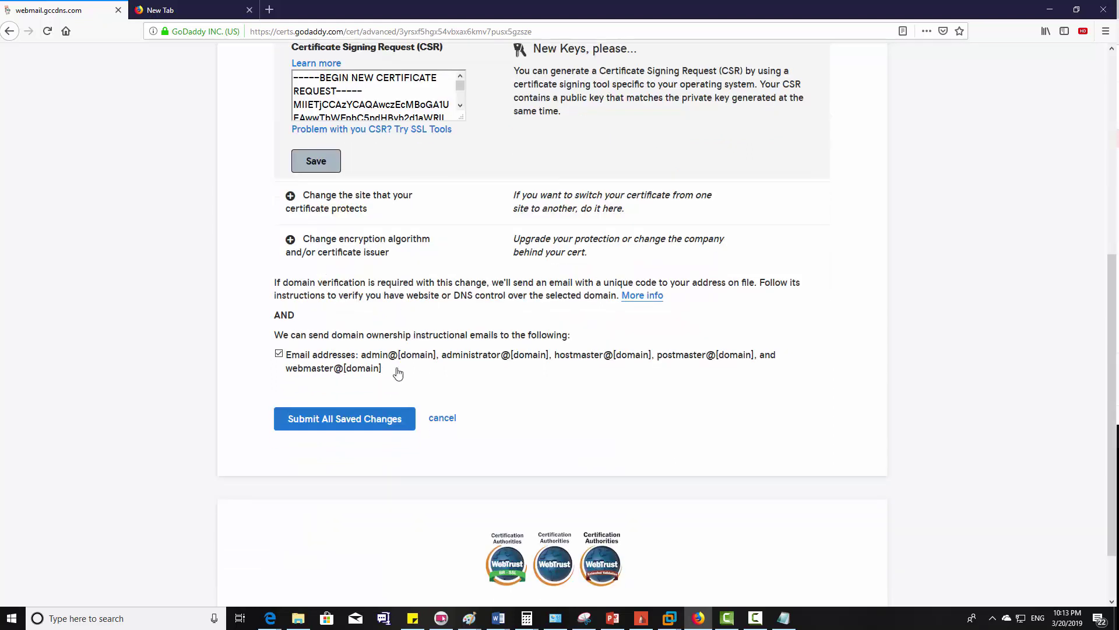
{"action": "left_click", "coordinate": [376, 421]}
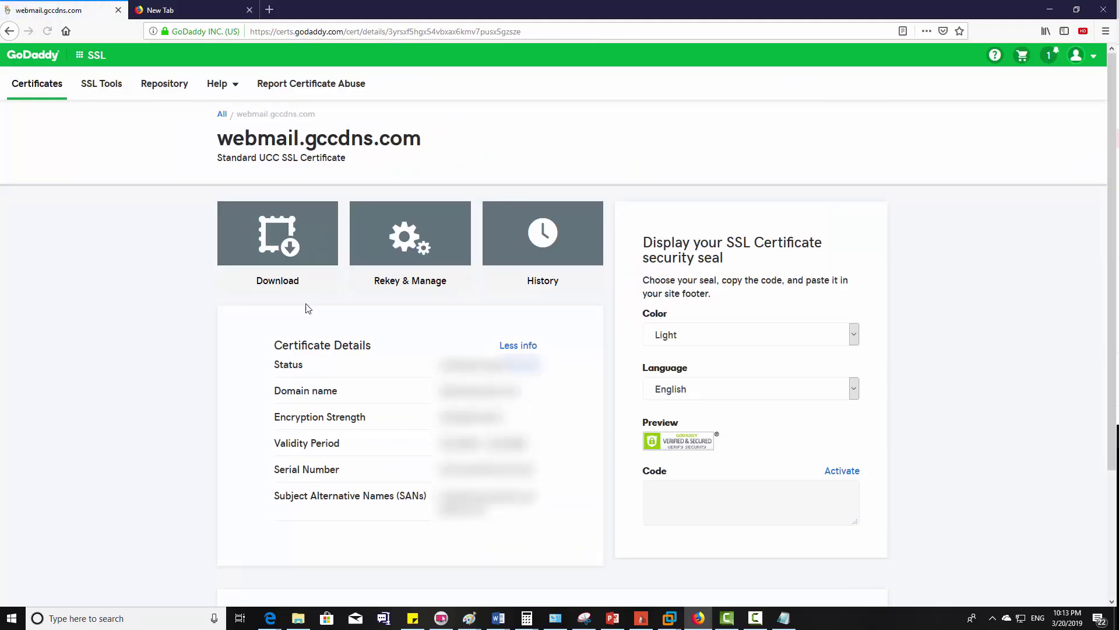
Download the certificate for server type Exchange and save webmail.gccdns.com.zip to disk.
{"action": "left_click", "coordinate": [280, 251]}
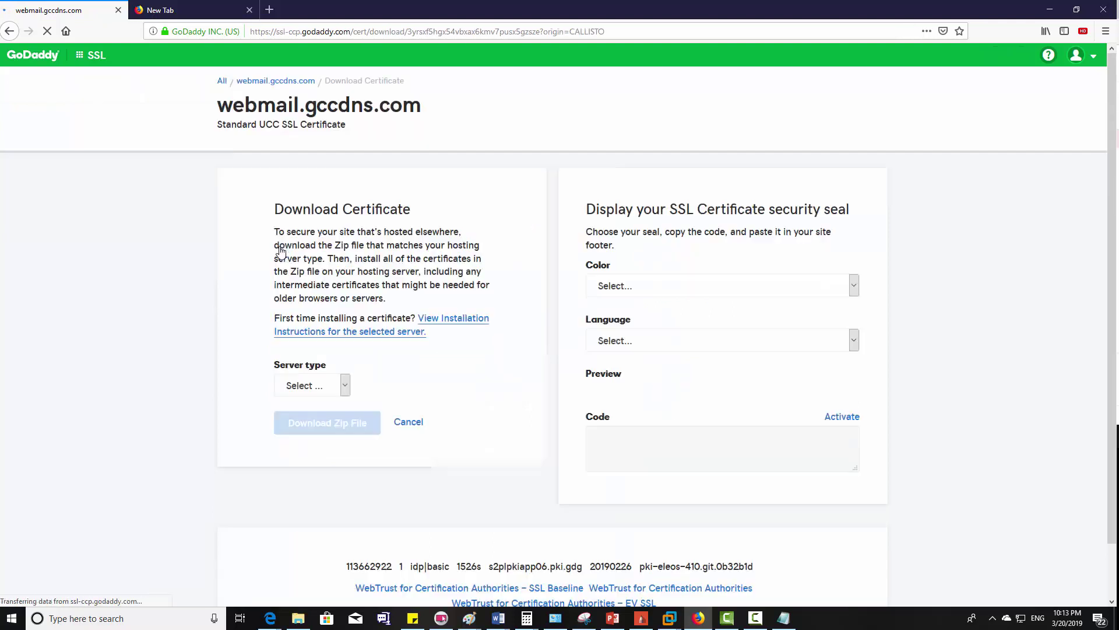
{"action": "left_click", "coordinate": [315, 419]}
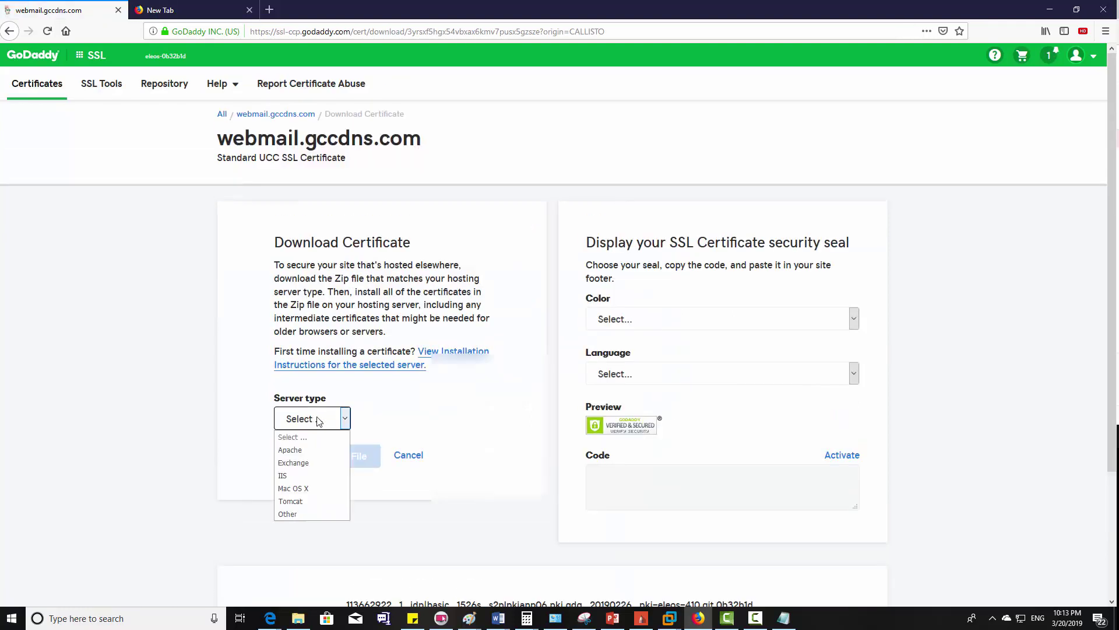
{"action": "left_click", "coordinate": [304, 462]}
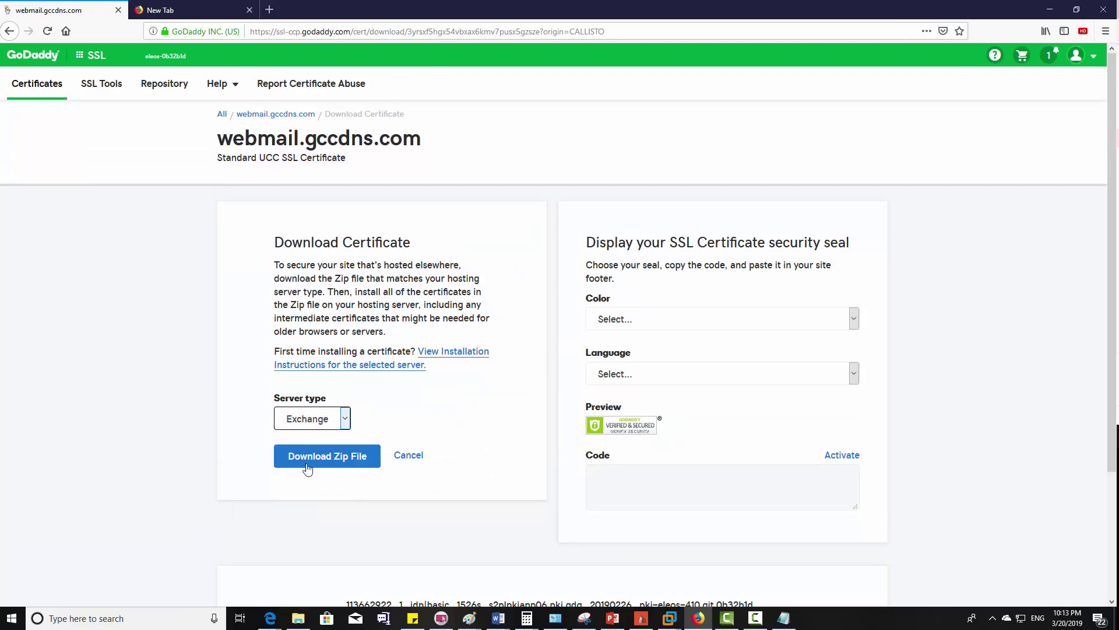
{"action": "left_click", "coordinate": [315, 463]}
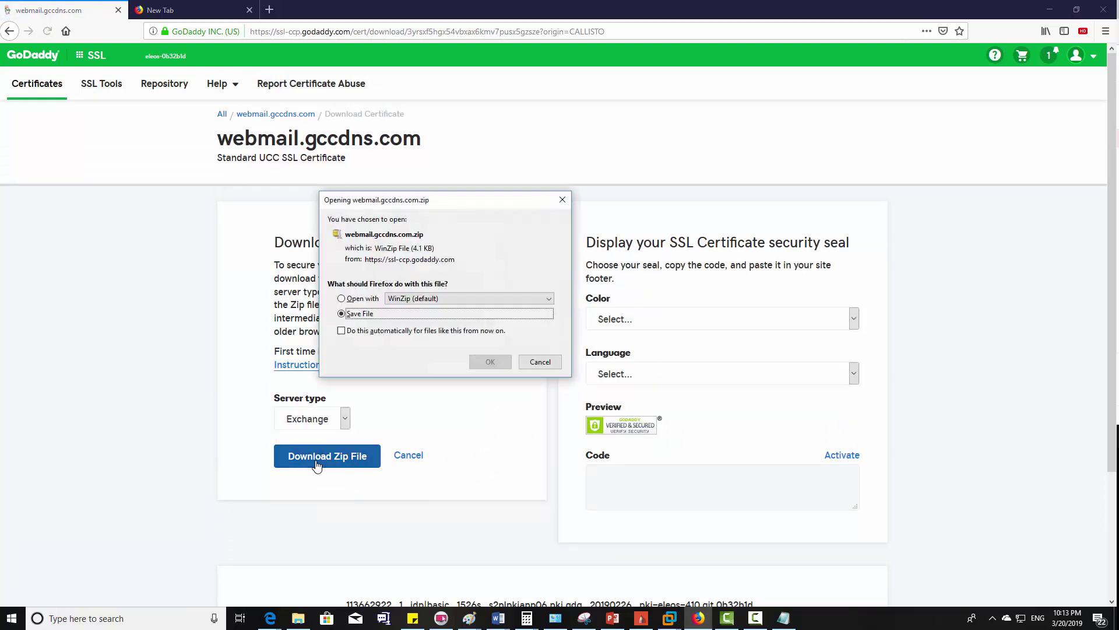
{"action": "left_click", "coordinate": [490, 364]}
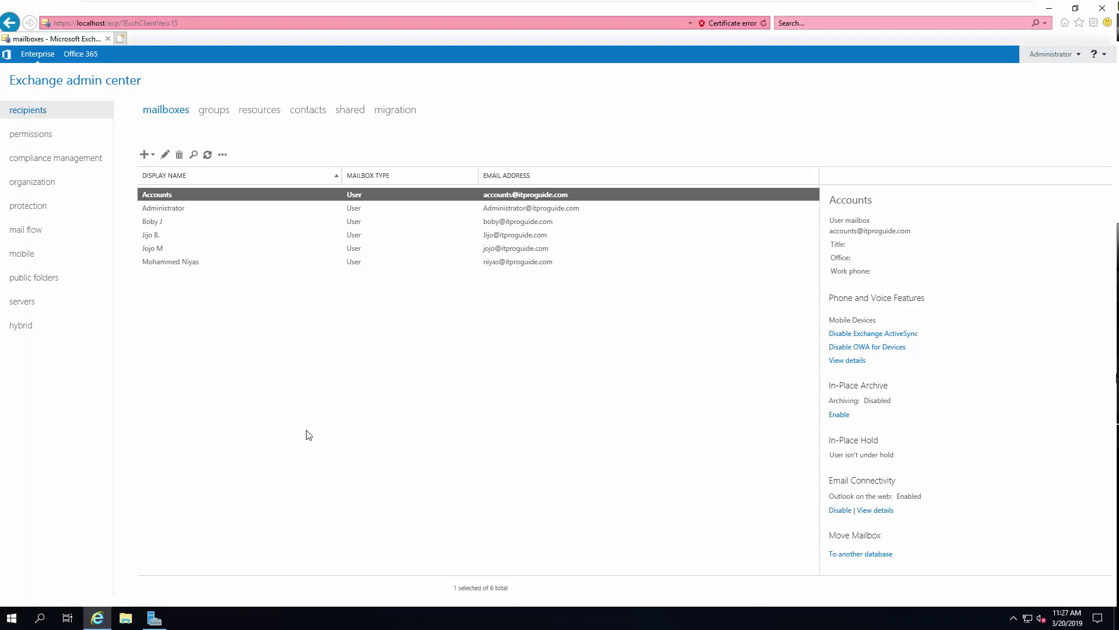
Complete the pending Cert-ITProguide request, entering \\exc2019\share\ as the import path.
{"action": "left_click", "coordinate": [25, 304]}
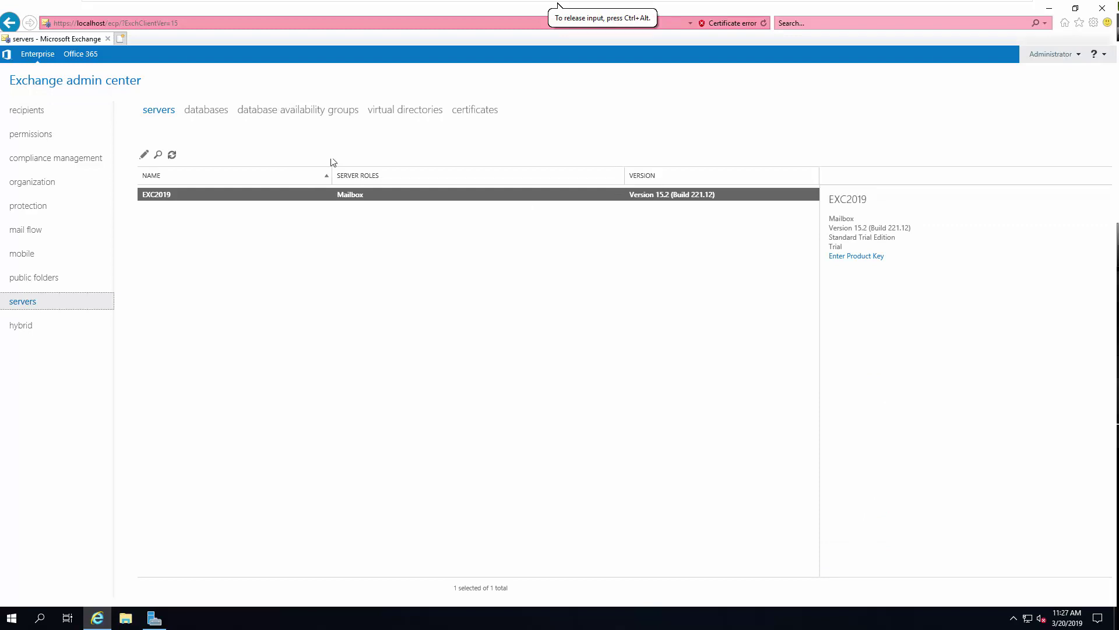
{"action": "left_click", "coordinate": [484, 116]}
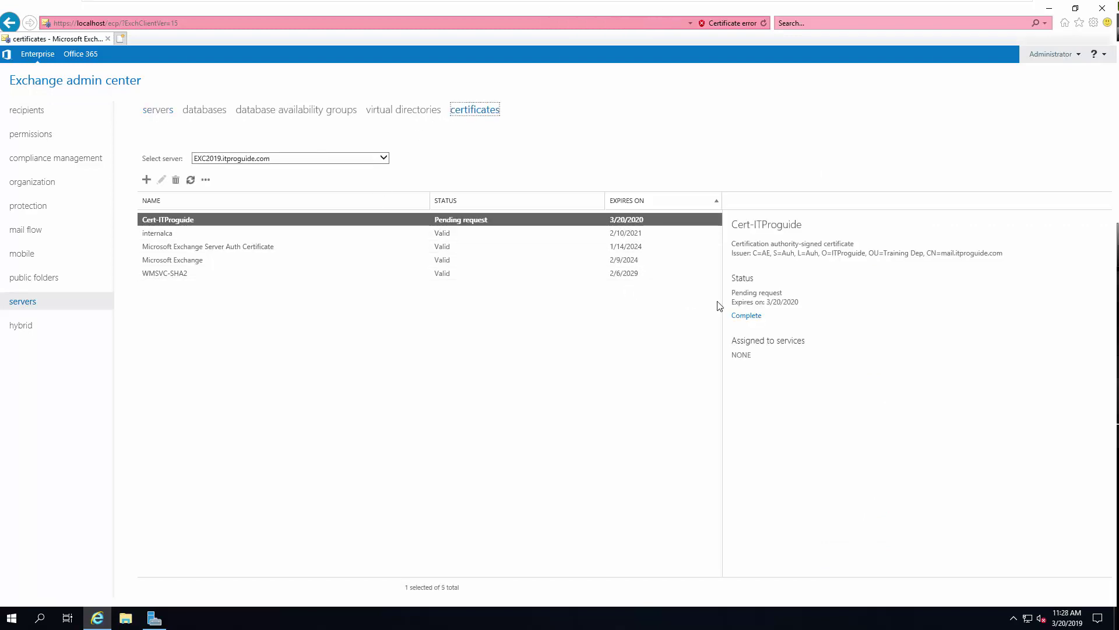
{"action": "left_click", "coordinate": [744, 316]}
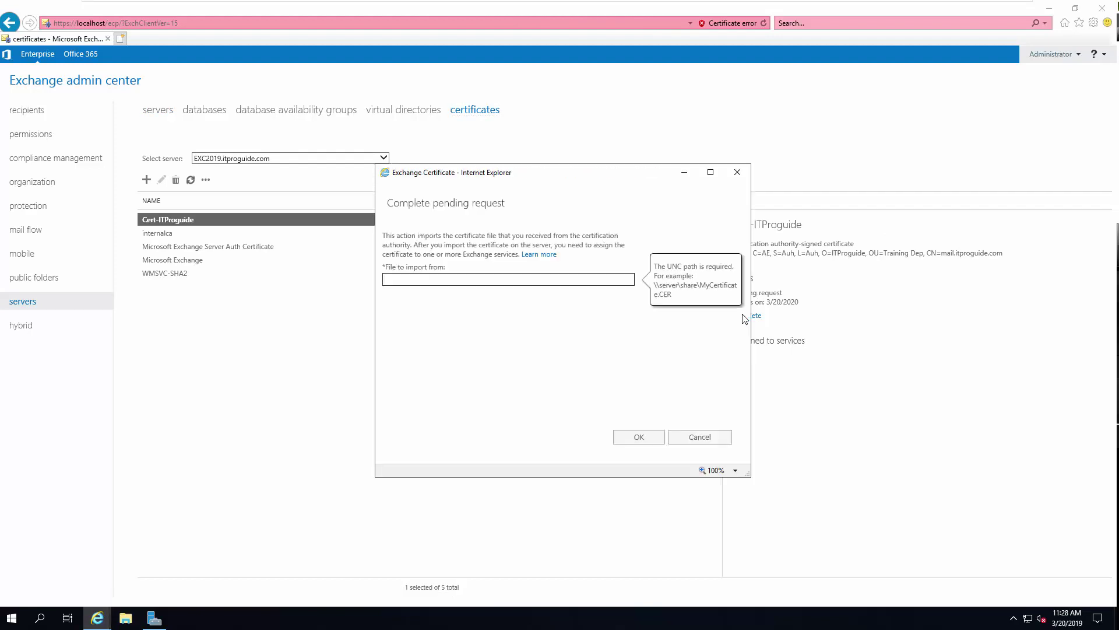
{"action": "type", "text": "\\\\server"}
{"action": "key", "text": "BackSpace"}
{"action": "key", "text": "BackSpace"}
{"action": "key", "text": "BackSpace"}
{"action": "key", "text": "BackSpace"}
{"action": "type", "text": "exc2019\\share"}
In C:\Share, view the itproguide.com certificate file's full name without renaming it.
{"action": "key", "text": "super+e"}
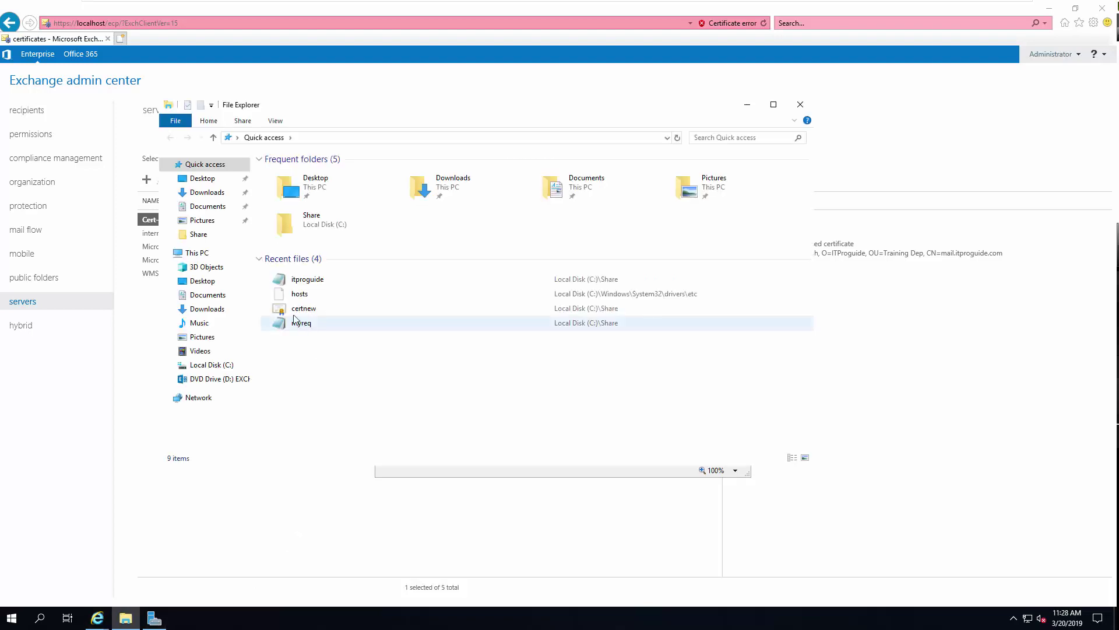
{"action": "left_click", "coordinate": [201, 365]}
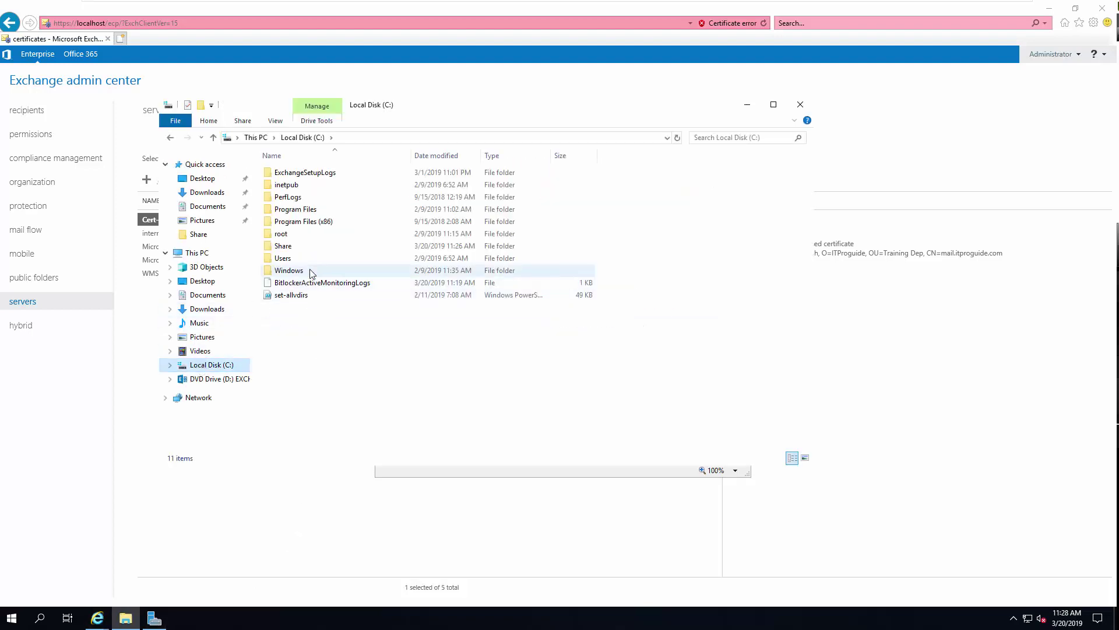
{"action": "double_click", "coordinate": [283, 246]}
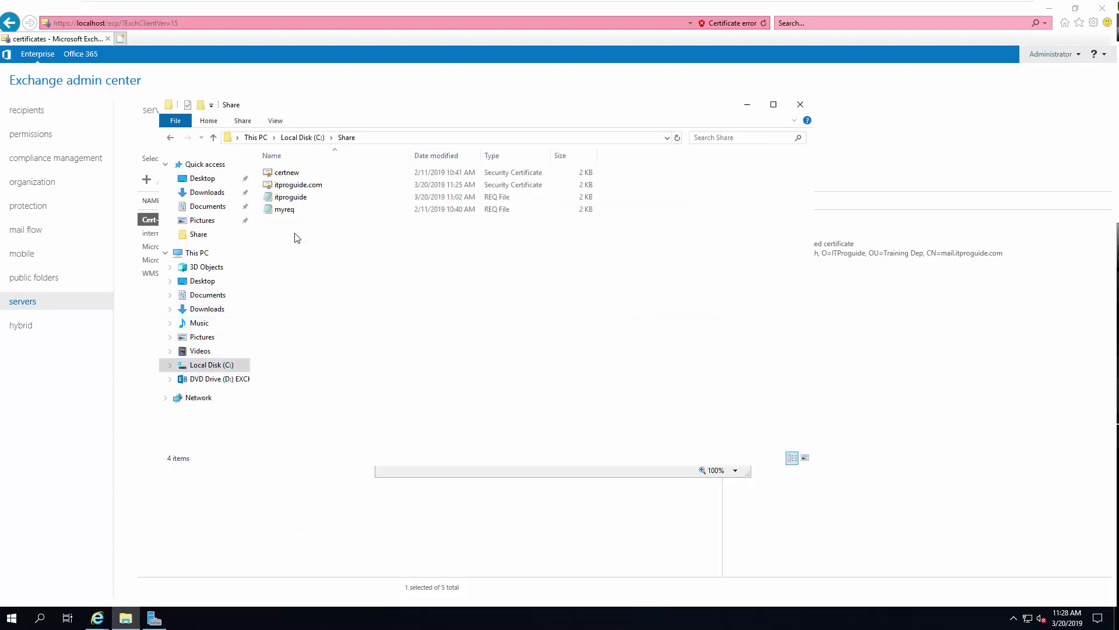
{"action": "left_click", "coordinate": [296, 188]}
{"action": "right_click", "coordinate": [315, 186]}
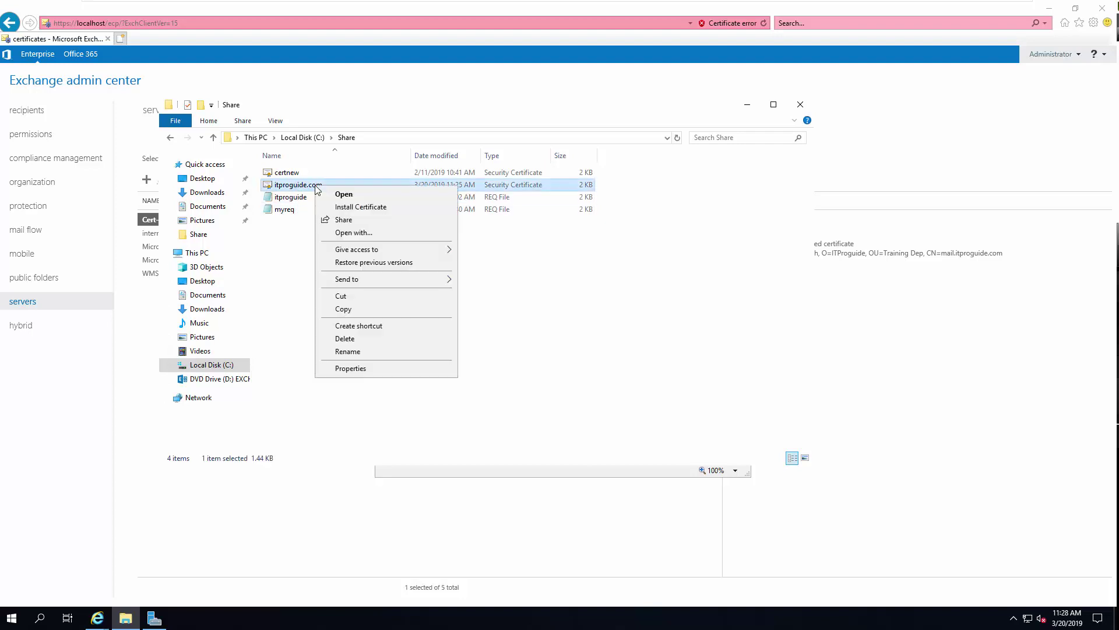
{"action": "left_click", "coordinate": [347, 352]}
{"action": "key", "text": "ctrl+c"}
{"action": "left_click", "coordinate": [354, 350]}
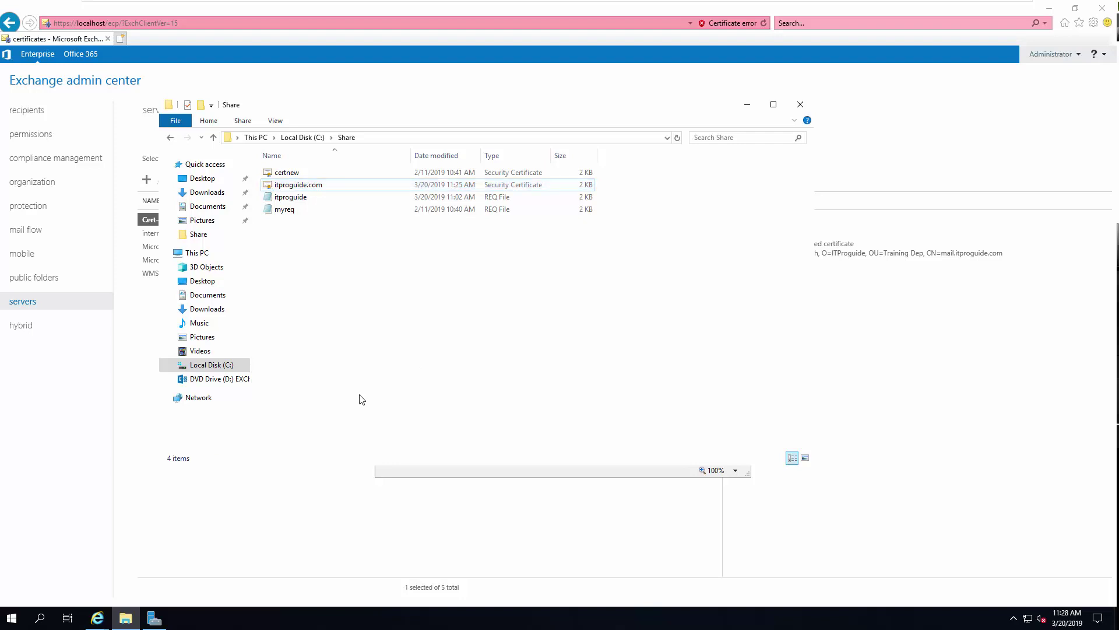
Import \\exc2019\share\itproguide.com.cer, retrying after the error, so Cert-ITProguide becomes Valid.
{"action": "left_click", "coordinate": [127, 618]}
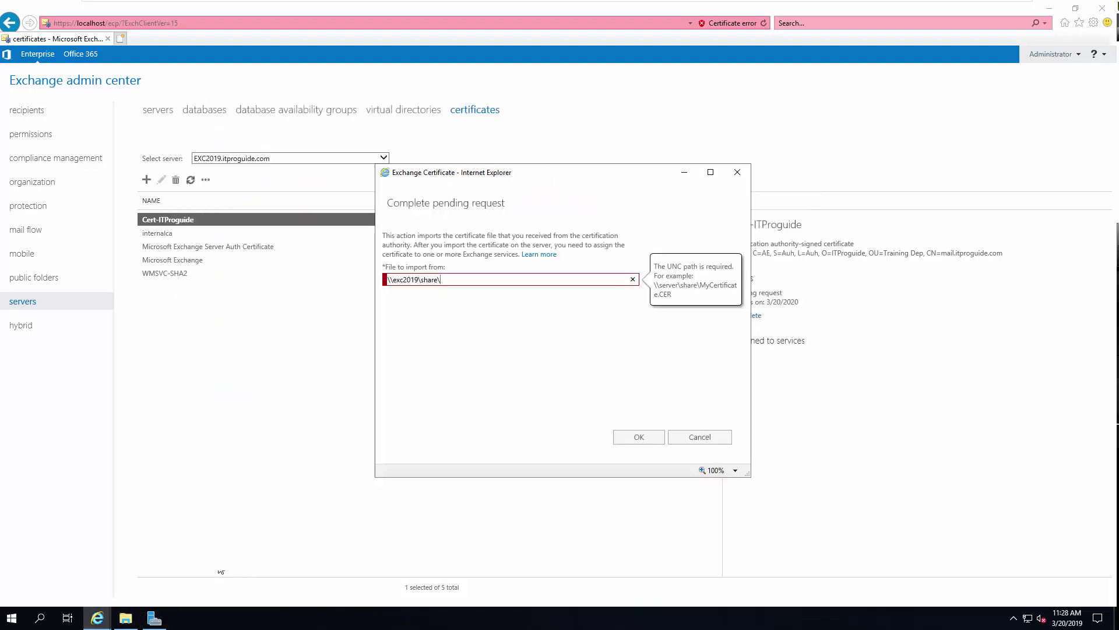
{"action": "key", "text": "ctrl+v"}
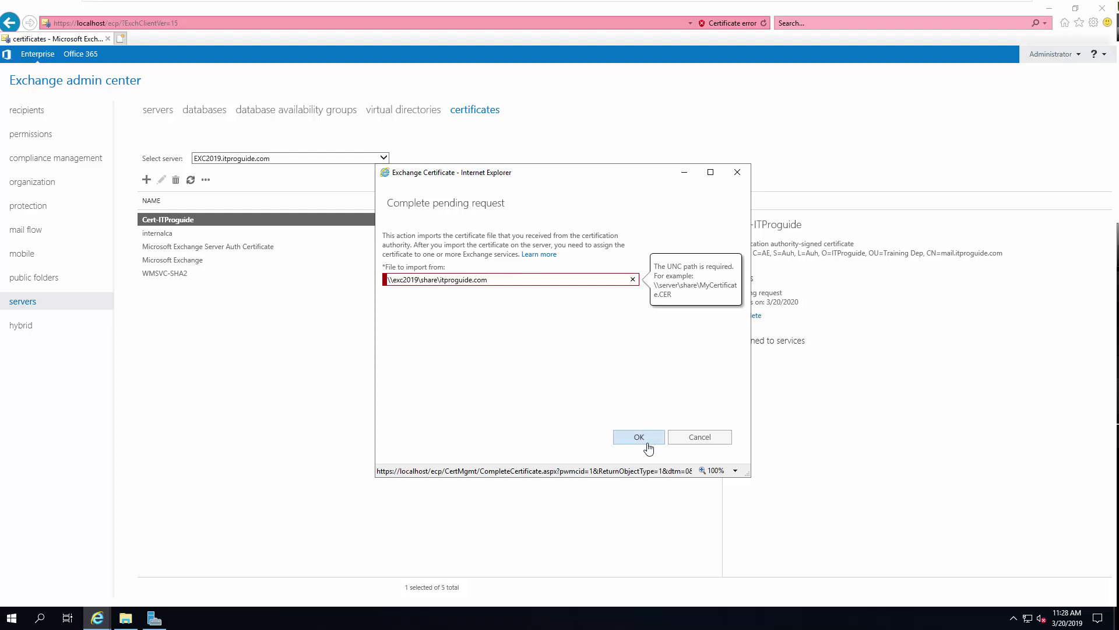
{"action": "left_click", "coordinate": [647, 442]}
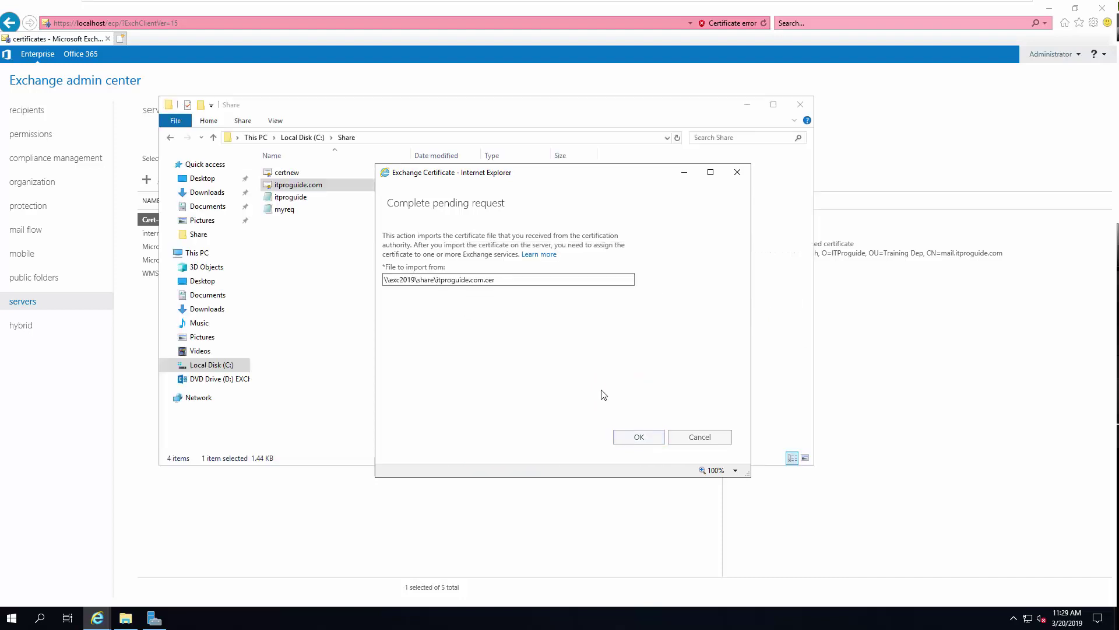
{"action": "left_click", "coordinate": [641, 437]}
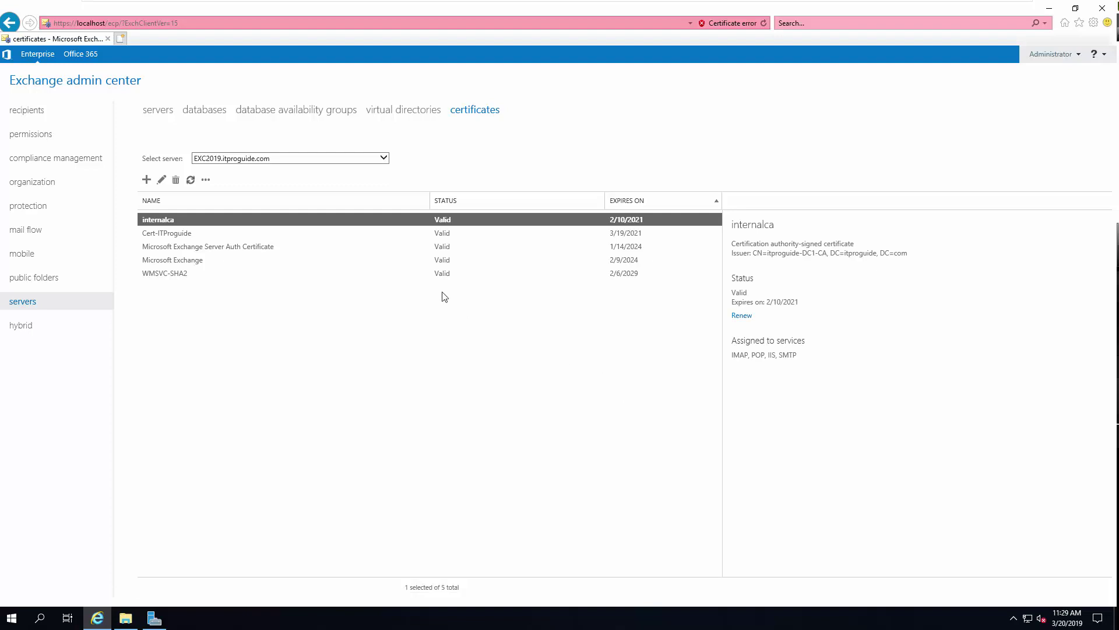
Add SMTP alongside IIS for Cert-ITProguide, replacing the existing default SMTP certificate.
{"action": "left_click", "coordinate": [313, 239]}
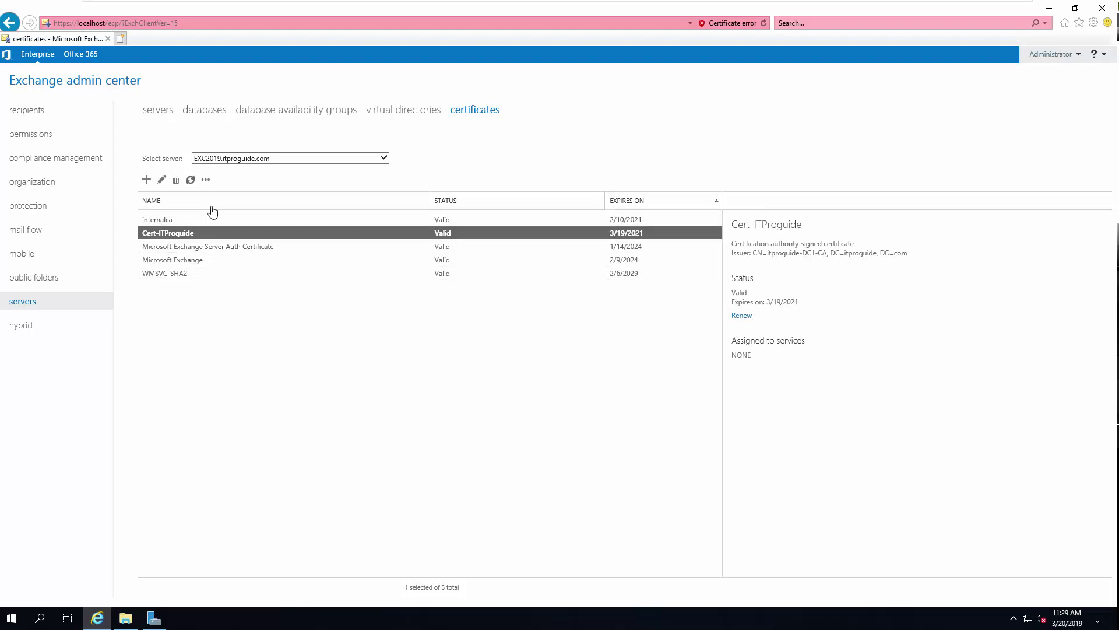
{"action": "left_click", "coordinate": [162, 181]}
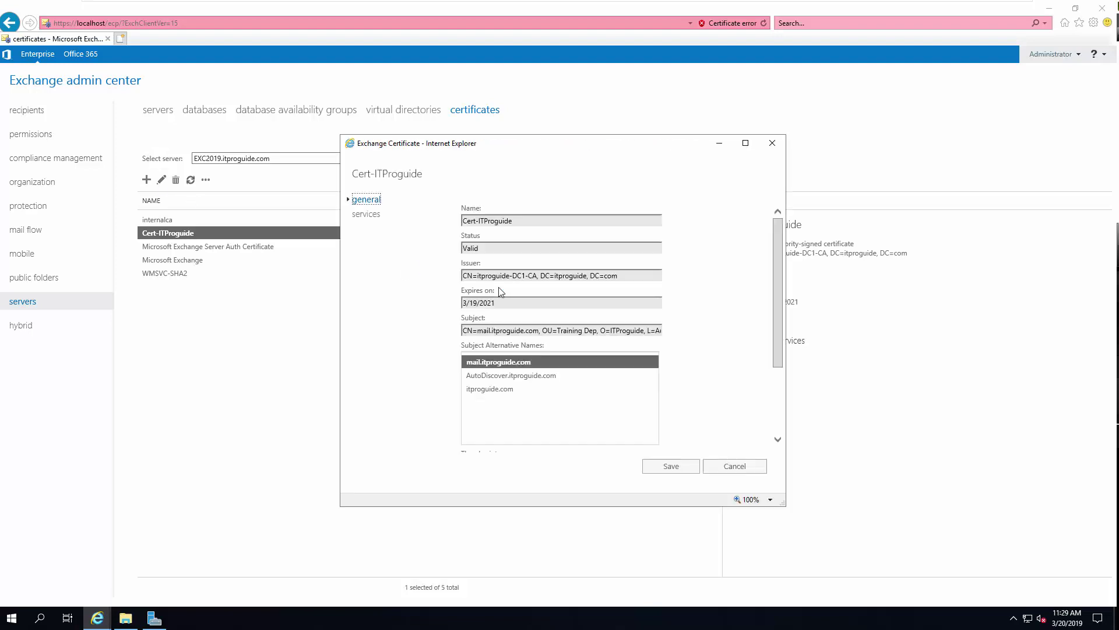
{"action": "left_click", "coordinate": [361, 215]}
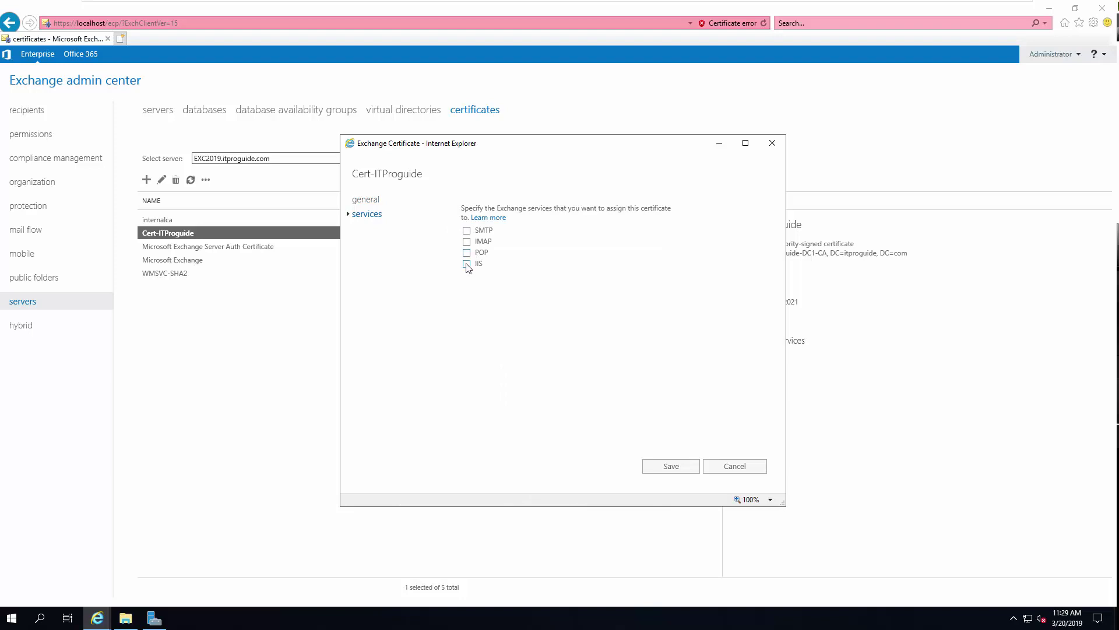
{"action": "left_click", "coordinate": [467, 231]}
{"action": "left_click", "coordinate": [671, 467]}
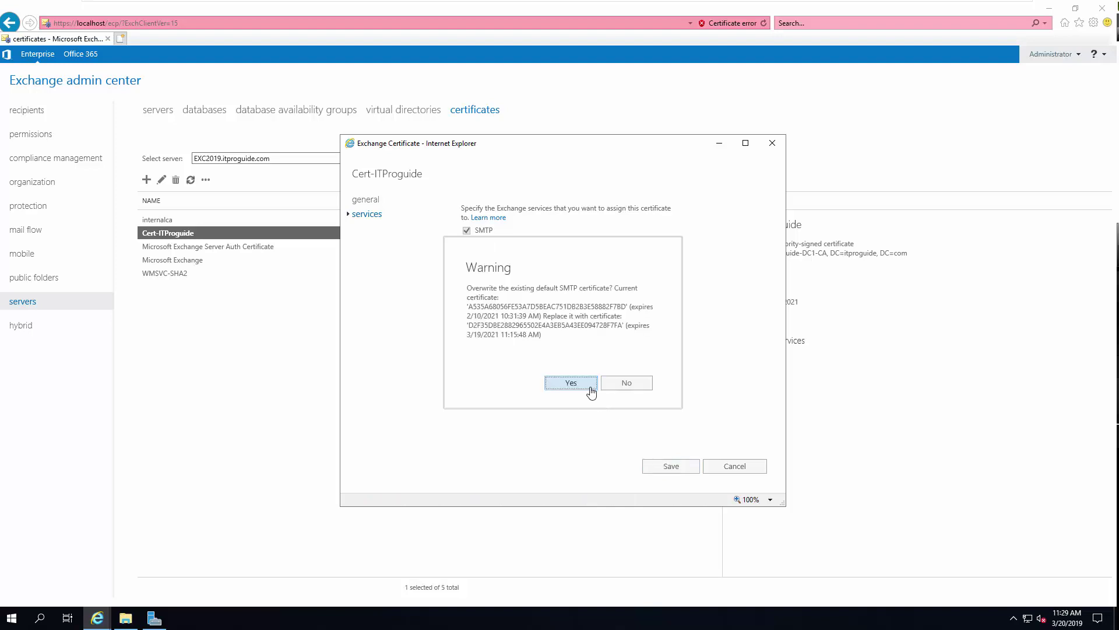
{"action": "left_click", "coordinate": [571, 383]}
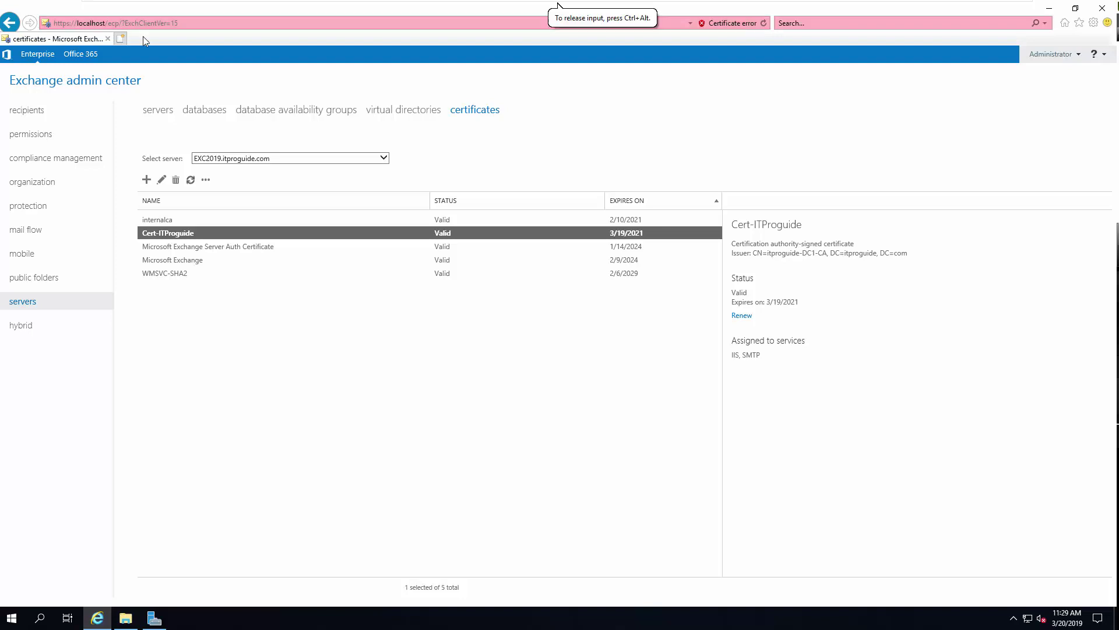
Load mail.itproguide.com and confirm via the padlock that the connection is encrypted and identified.
{"action": "left_click", "coordinate": [121, 39]}
{"action": "type", "text": "mail.itproguide.com/"}
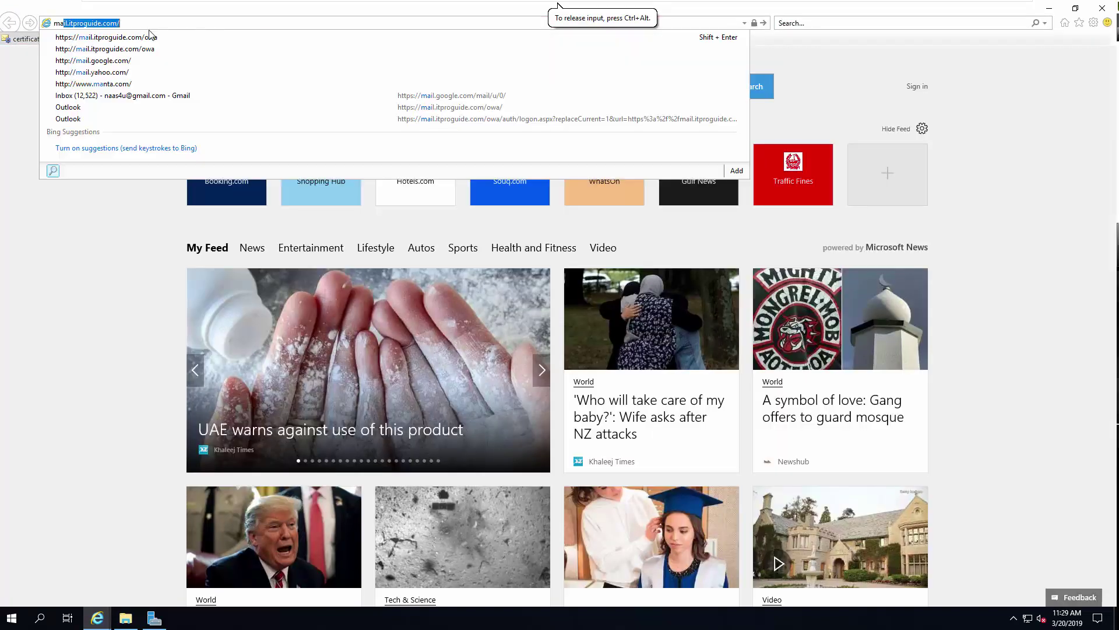
{"action": "key", "text": "Return"}
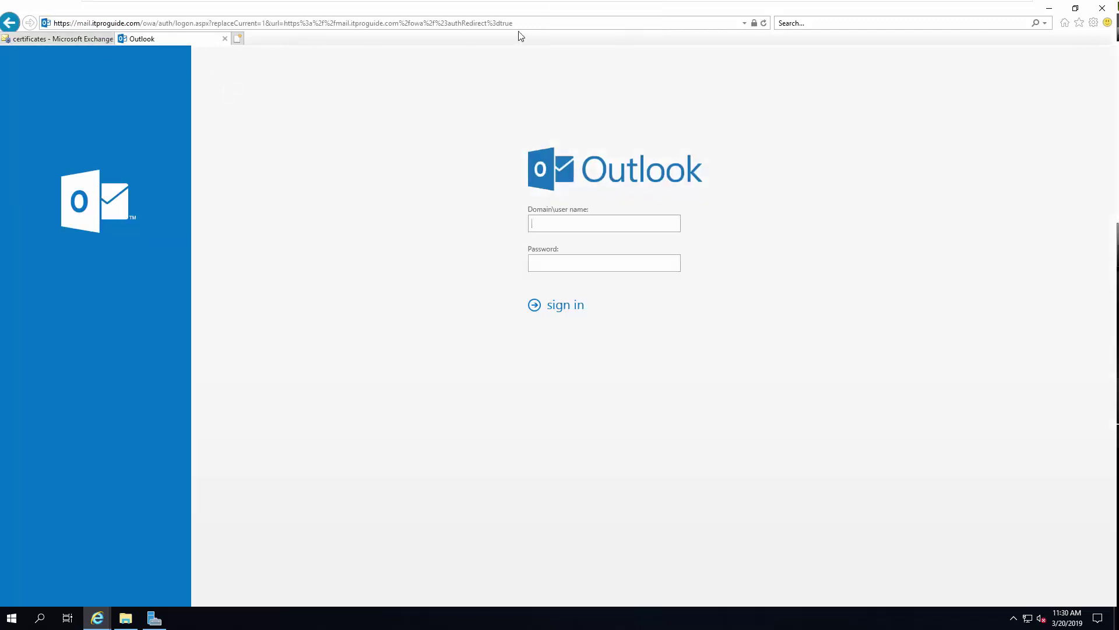
{"action": "left_click", "coordinate": [755, 24]}
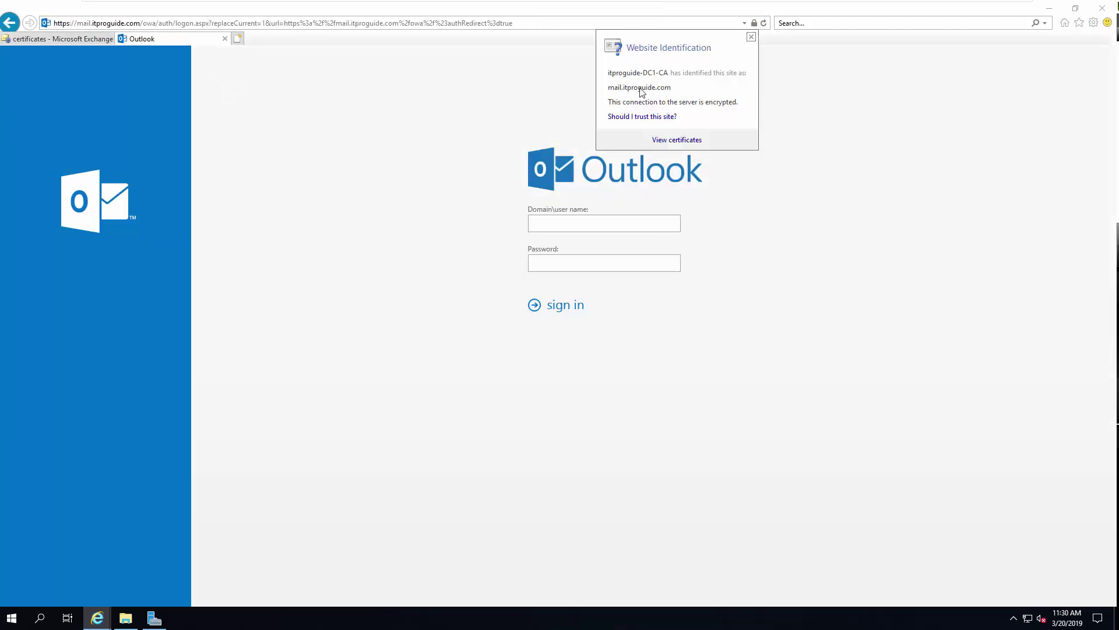